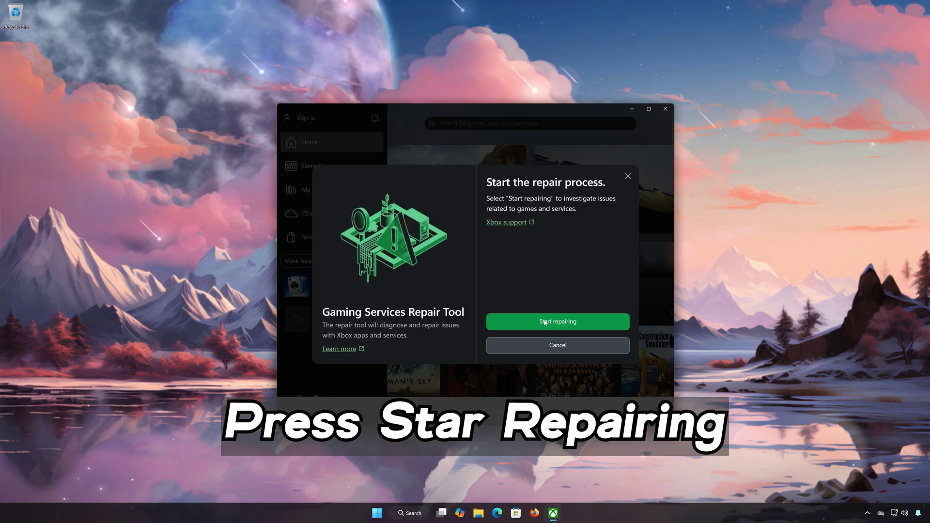
Run the Gaming Services repair process, allow Xbox to make changes to the device, and close the repair tool once it completes.
left_click(545, 321)
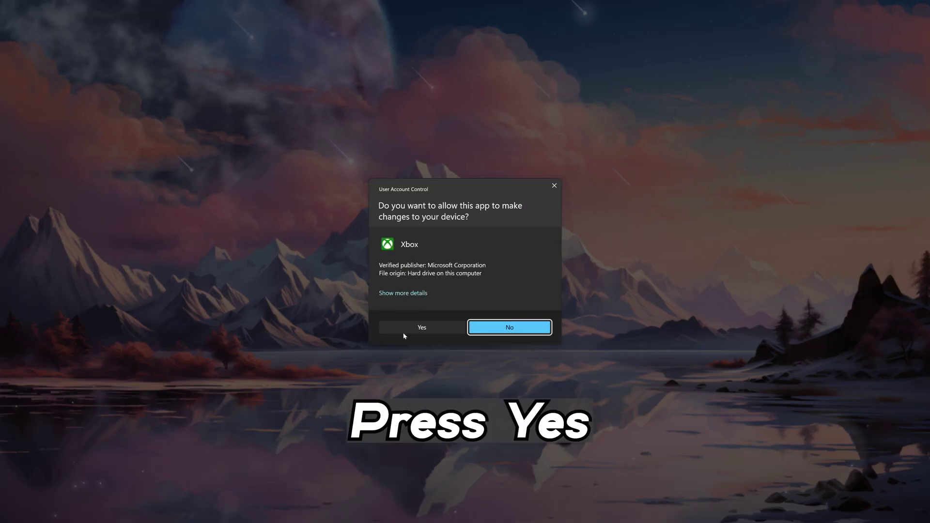
left_click(422, 328)
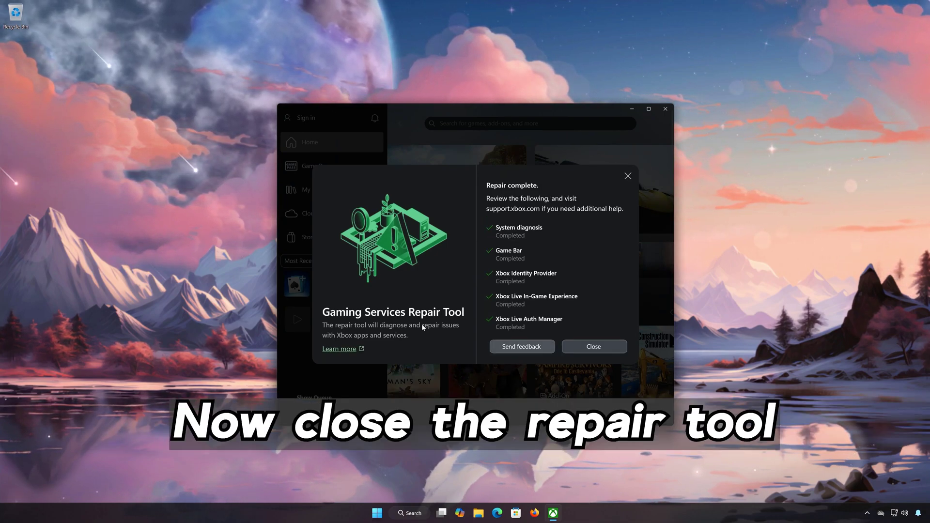
left_click(573, 344)
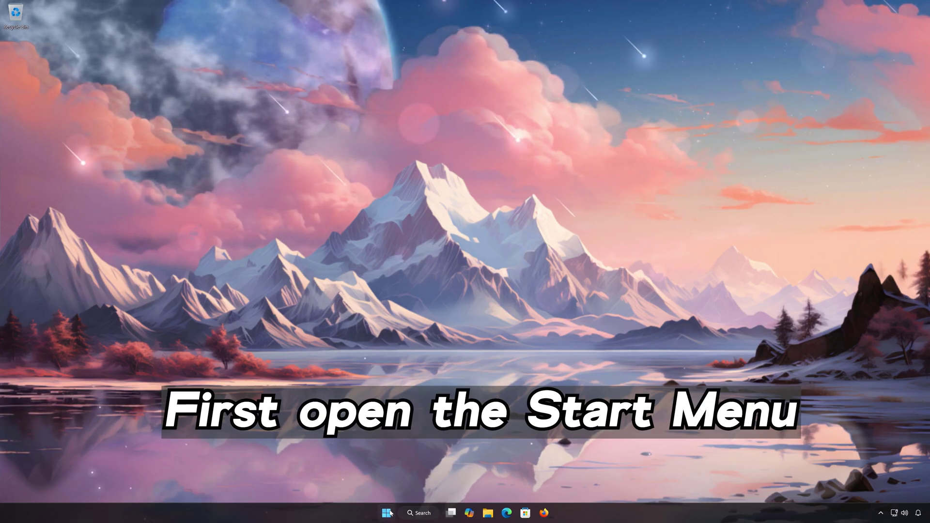
Find Command Prompt by searching for cmd, run it as administrator, and allow it to make changes to the device.
left_click(387, 512)
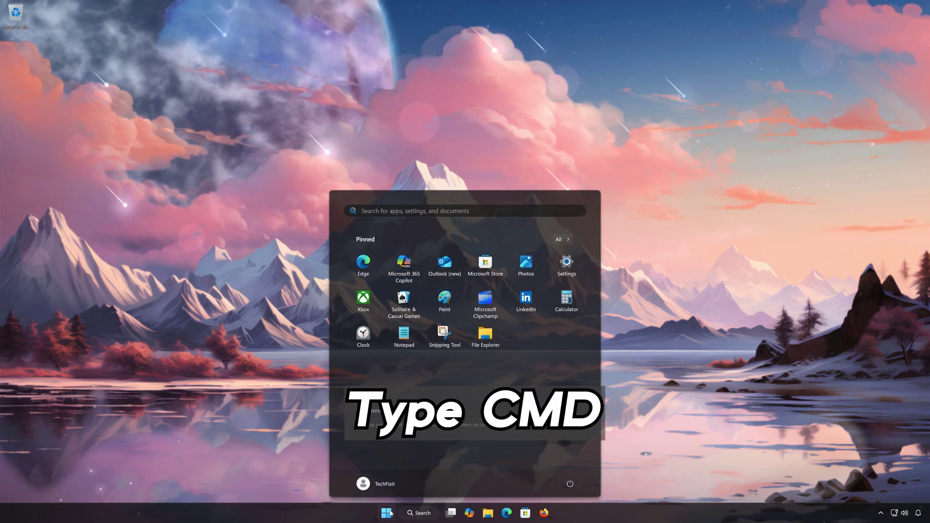
type("cmd")
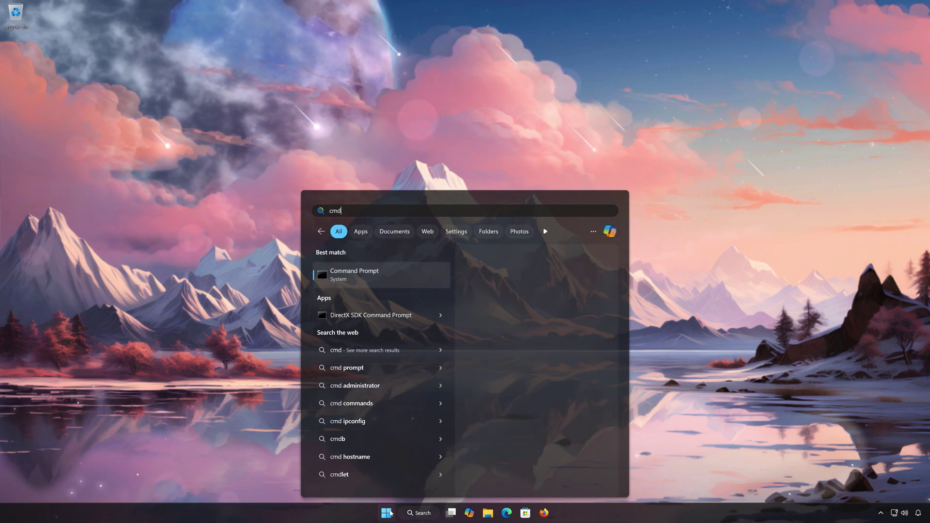
right_click(382, 274)
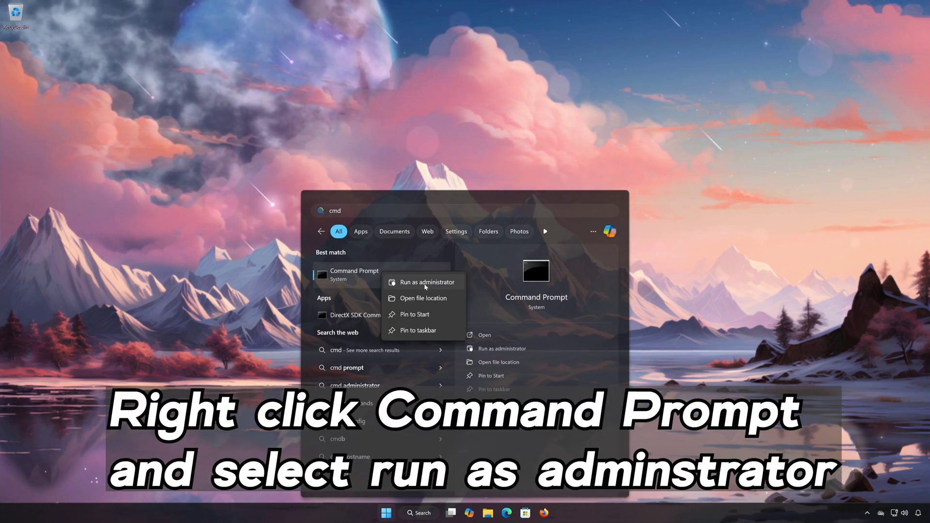
left_click(435, 282)
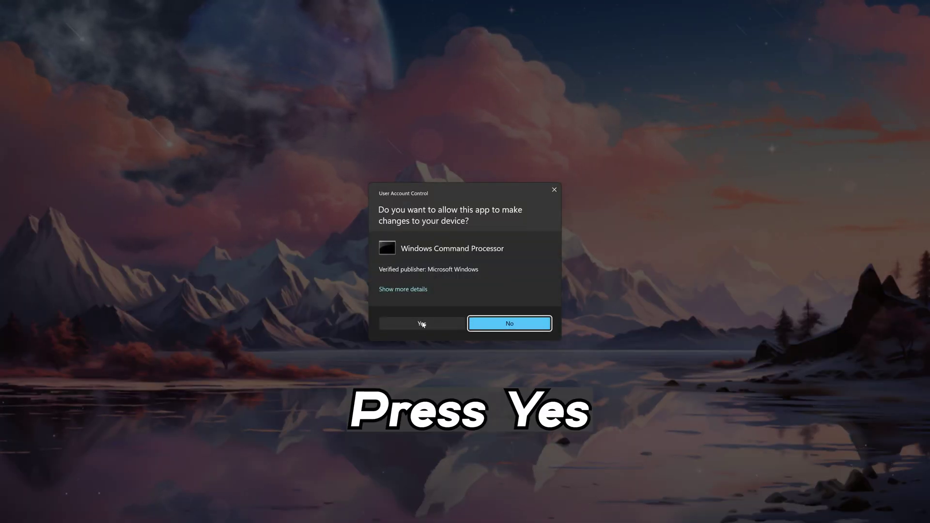
left_click(422, 324)
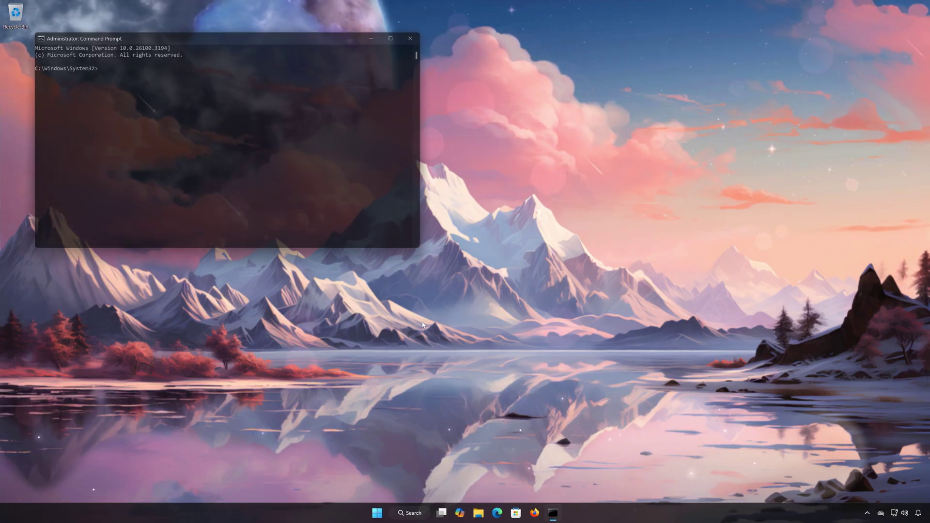
Run the sfc /scannow system file scan, and exit Command Prompt when the scan is complete.
left_click_drag(300, 39, 545, 147)
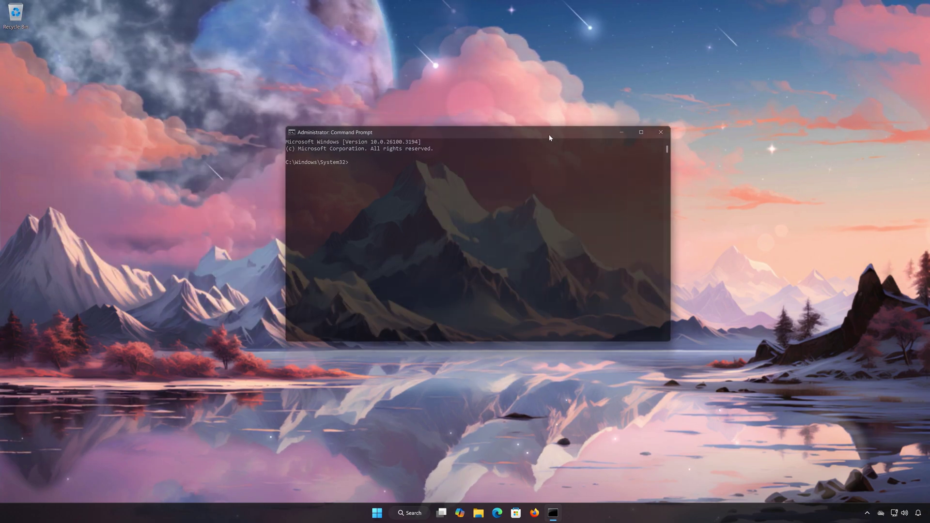
type("sf")
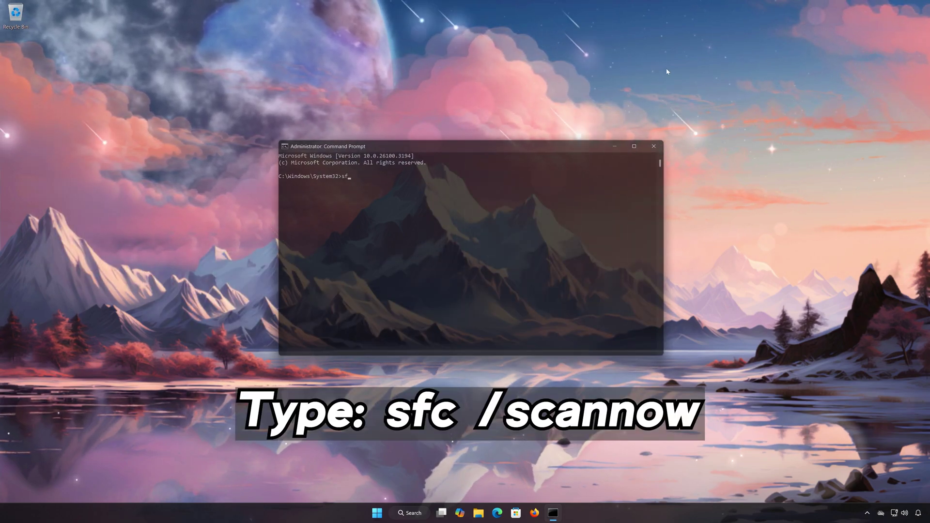
type("c /scannow")
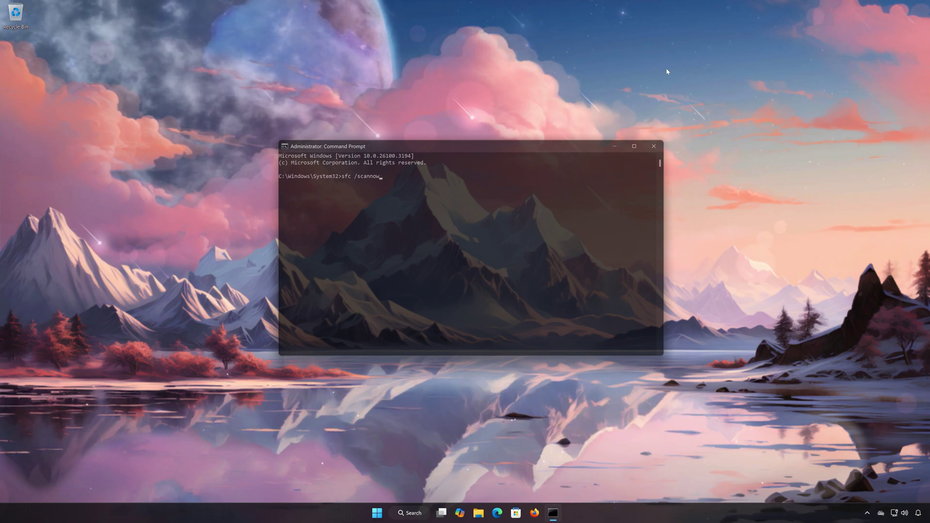
key("Return")
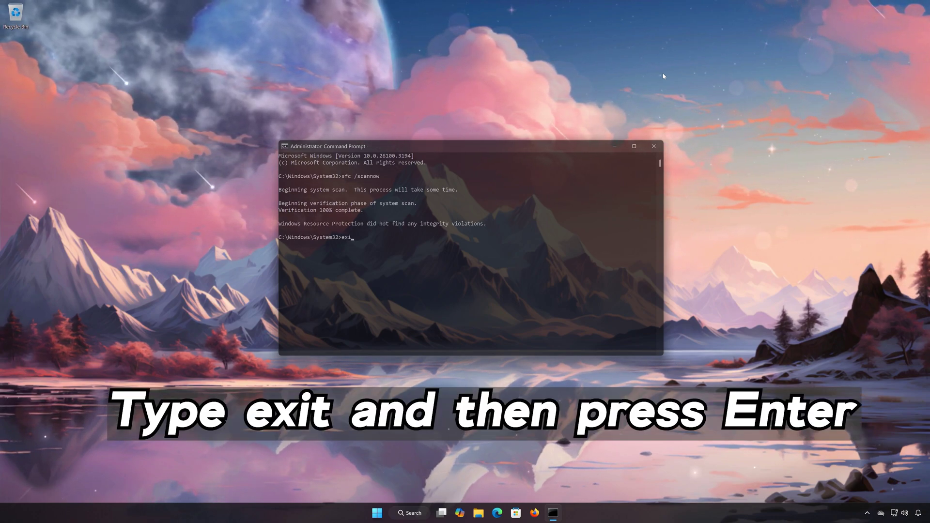
key("Return")
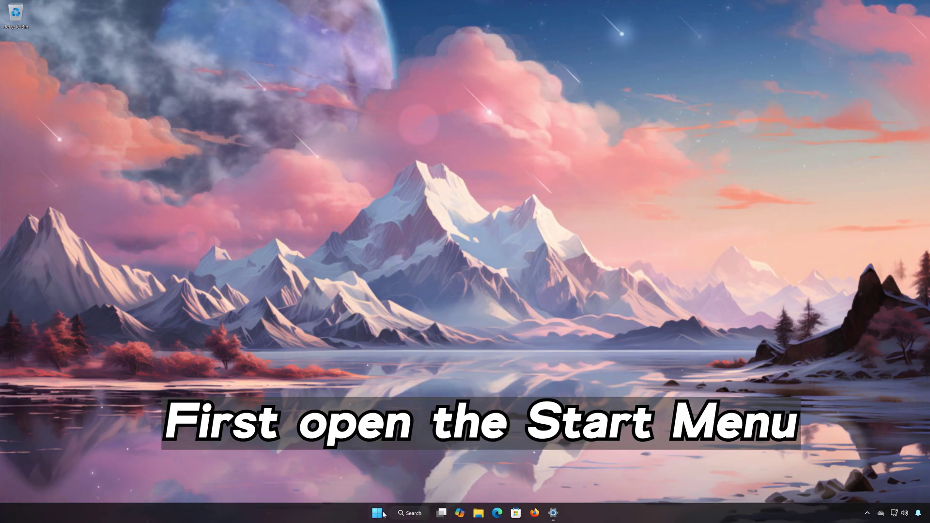
Open the list of installed apps in Windows Settings.
left_click(383, 513)
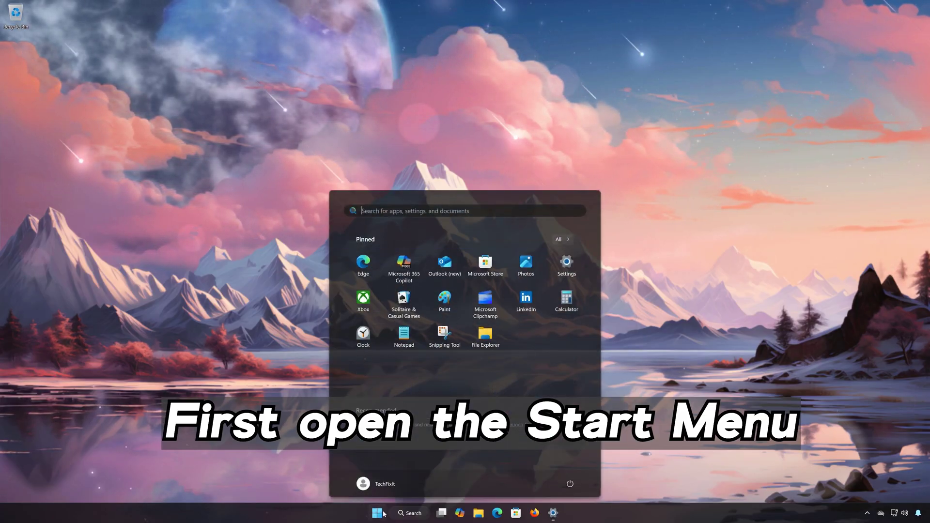
left_click(568, 263)
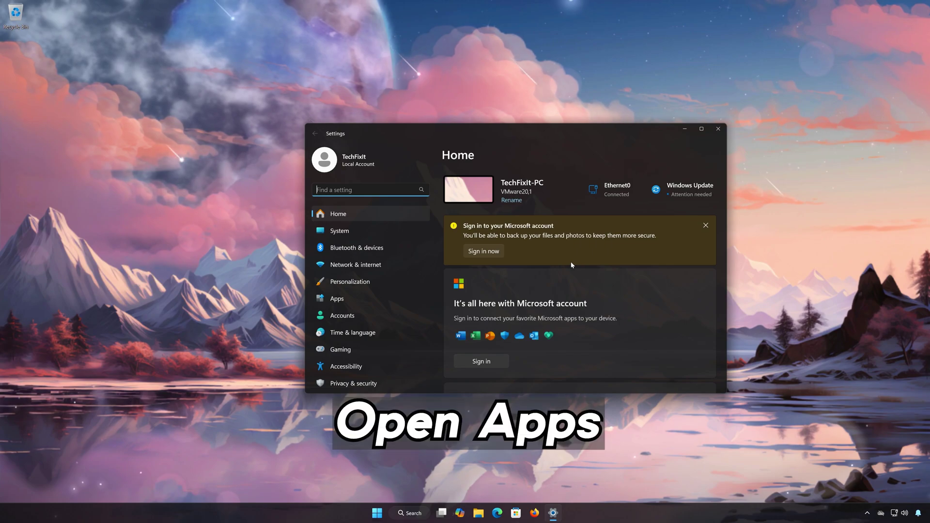
left_click(351, 299)
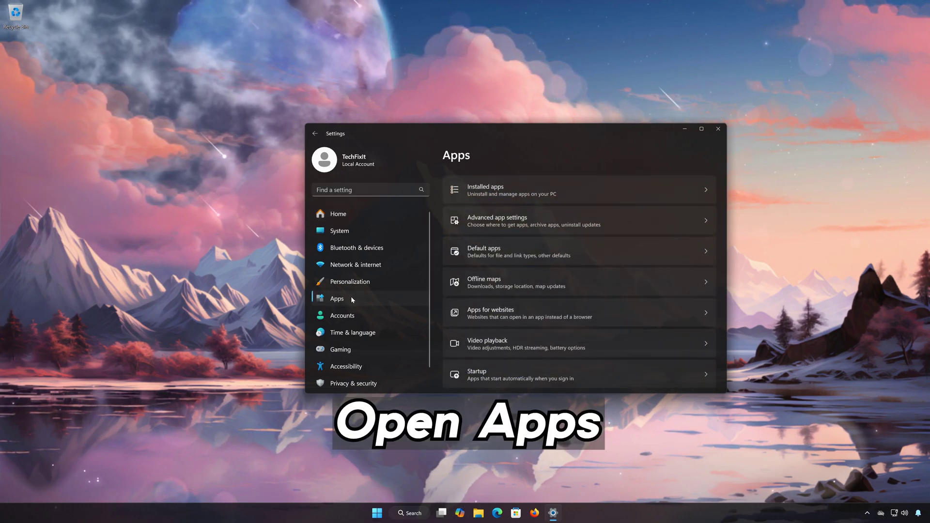
left_click(526, 189)
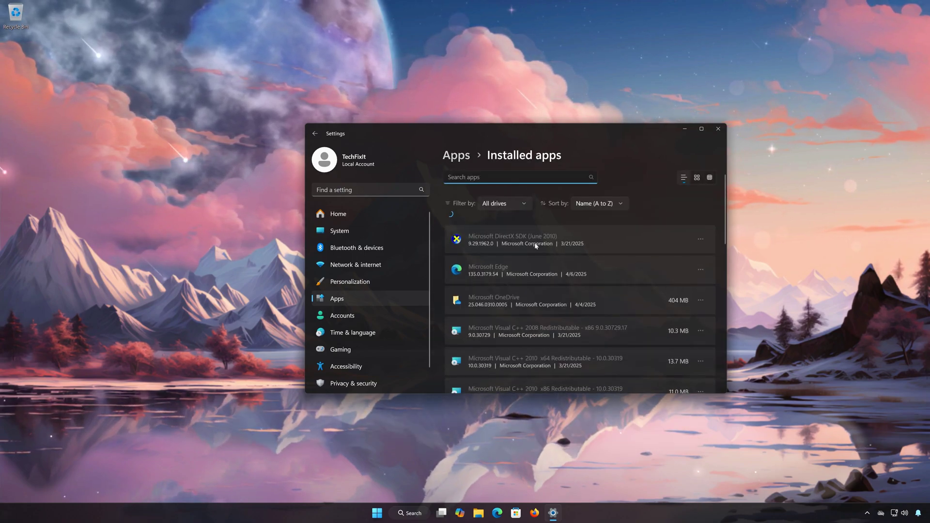
Locate the Xbox app among the installed apps and open its advanced options.
scroll(536, 247, "down", 15)
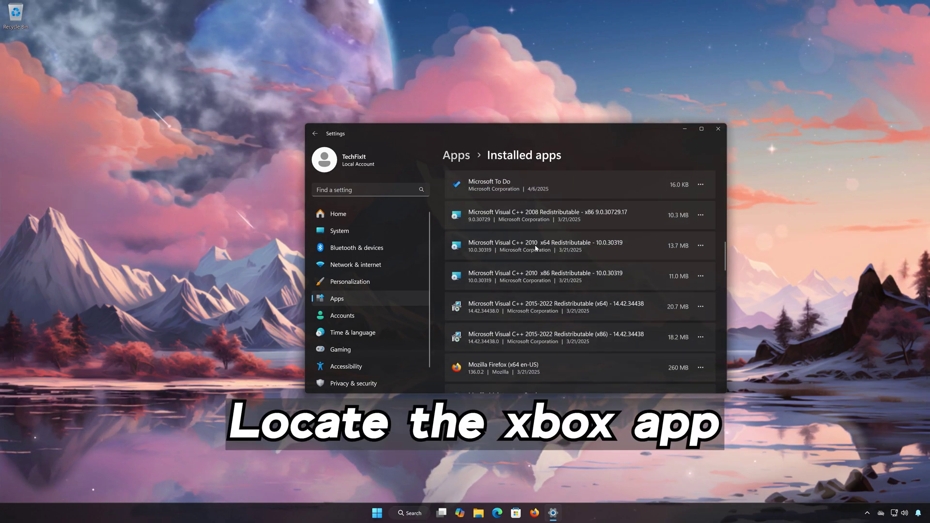
scroll(535, 248, "down", 8)
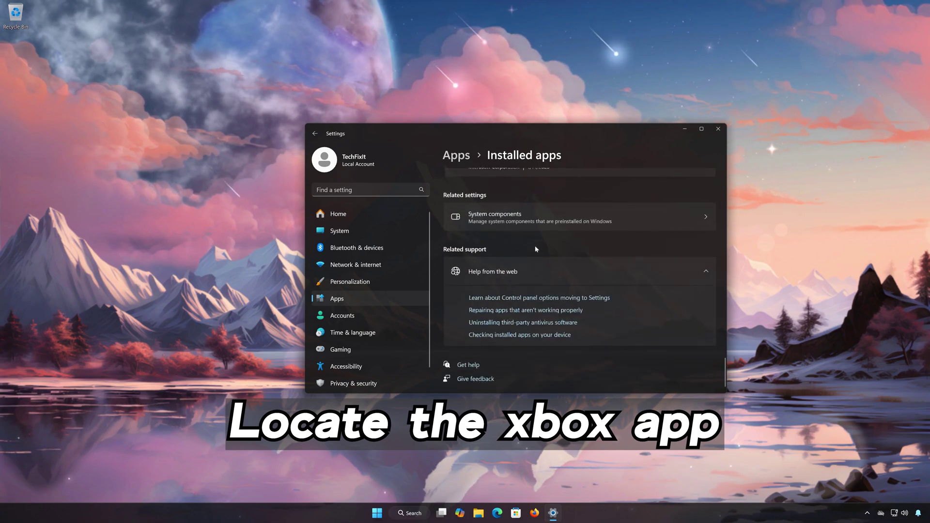
scroll(536, 249, "up", 3)
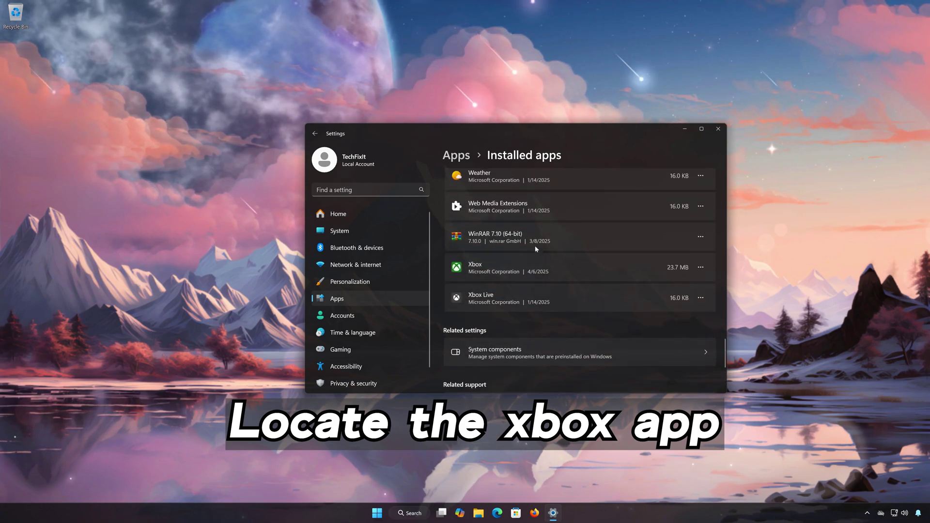
left_click(700, 268)
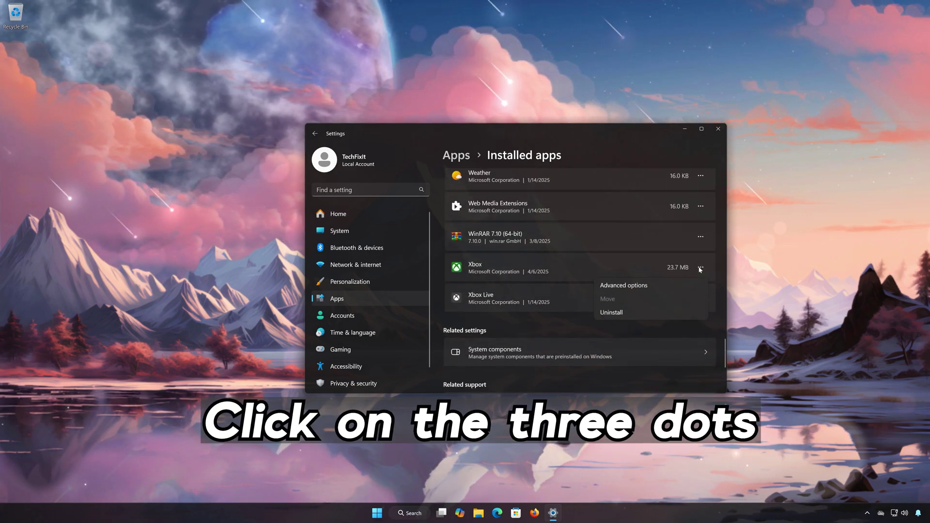
left_click(630, 286)
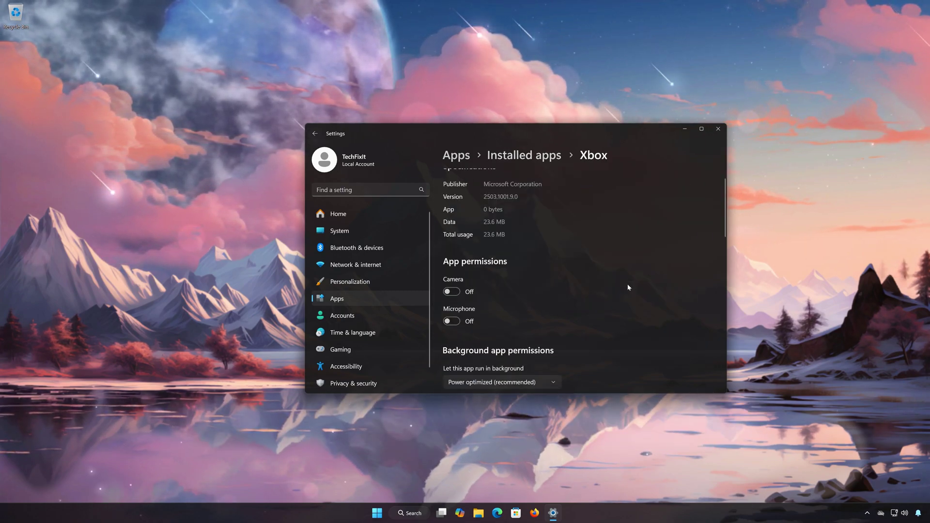
Repair the Xbox app, and once that completes, reset it and confirm deleting its data.
scroll(629, 287, "down", 10)
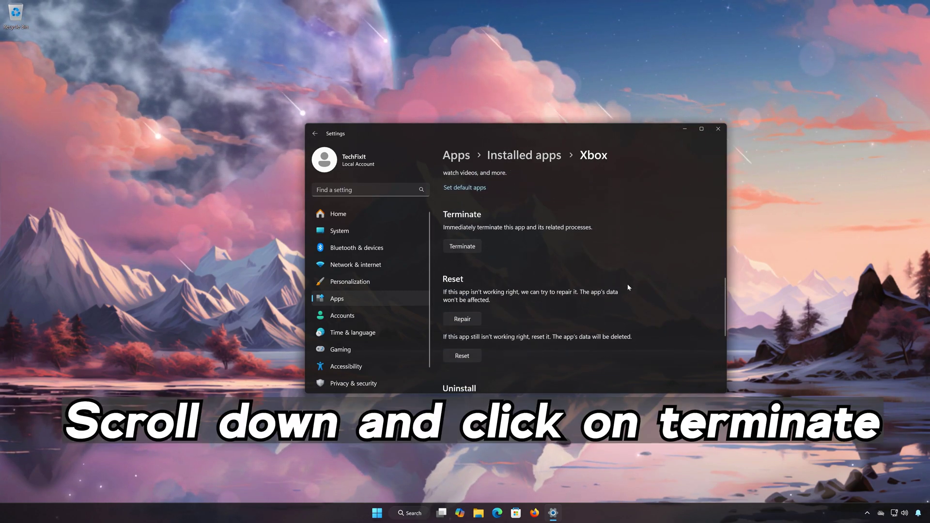
scroll(628, 287, "down", 2)
scroll(436, 228, "up", 3)
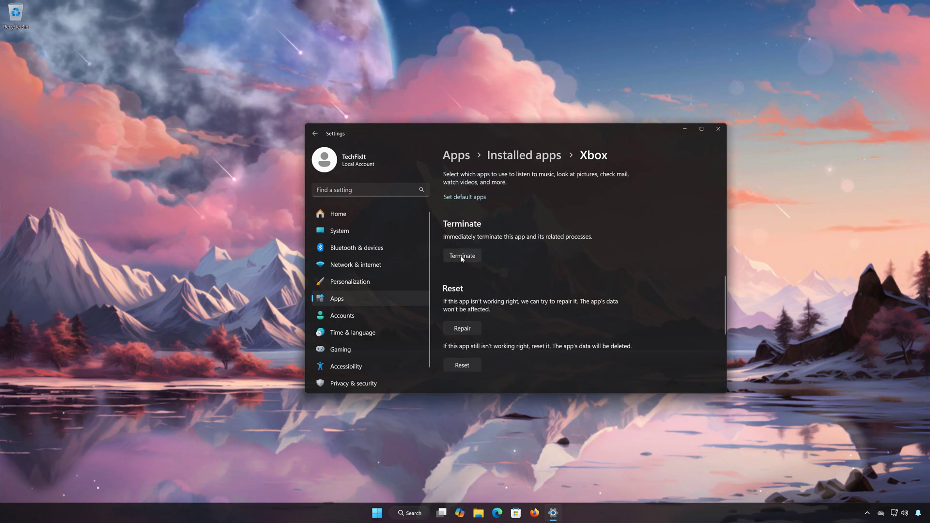
scroll(484, 265, "down", 1)
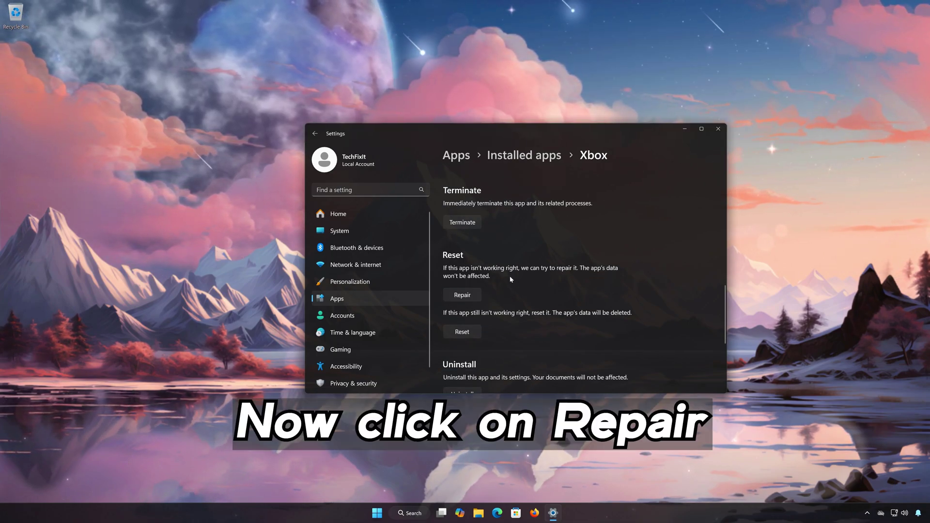
left_click(466, 296)
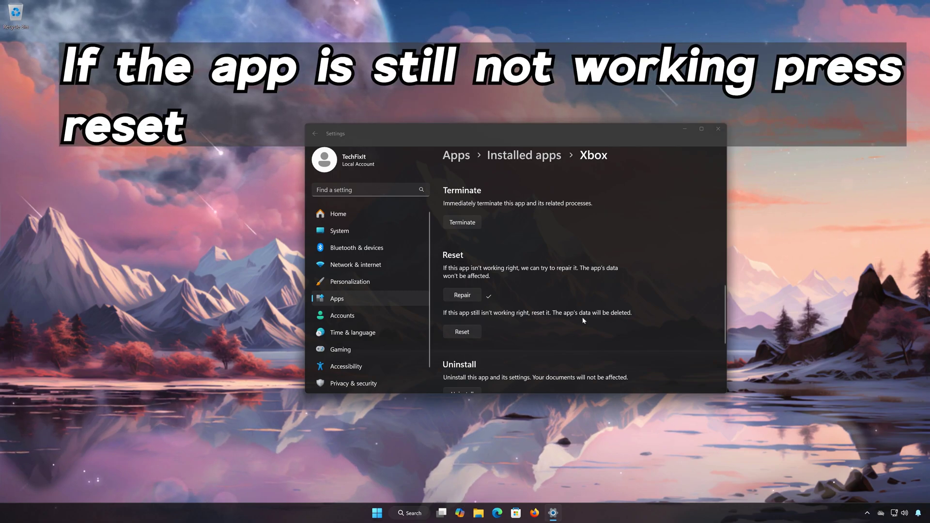
left_click(463, 332)
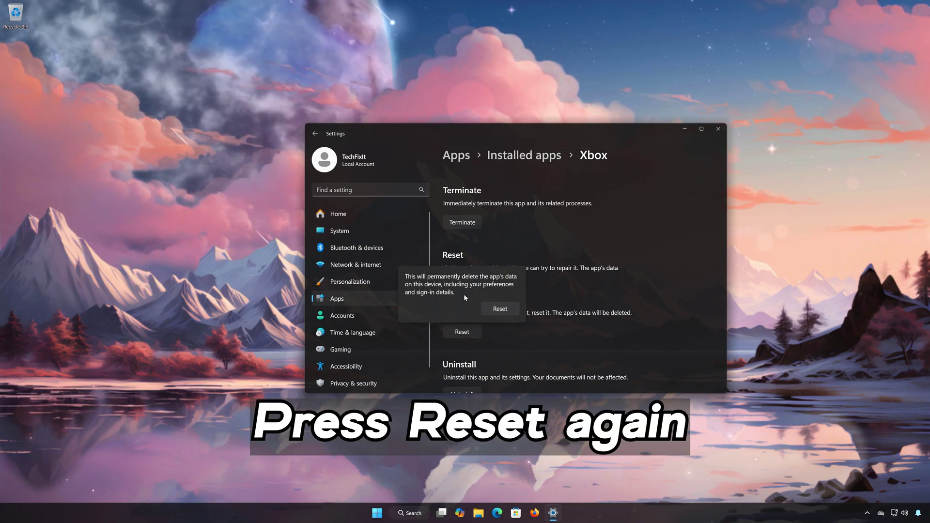
left_click(508, 314)
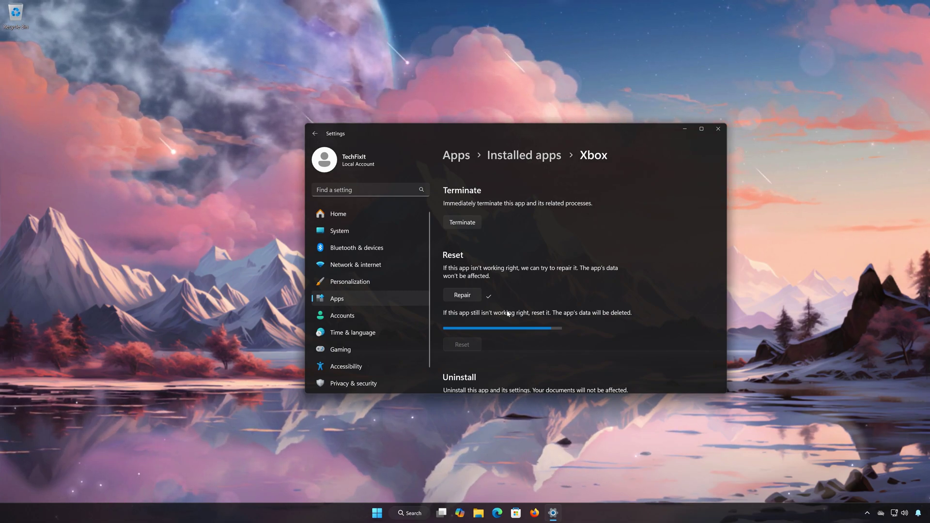
Uninstall the Xbox app with its related info once the reset completes, and close Settings.
scroll(508, 314, "down", 5)
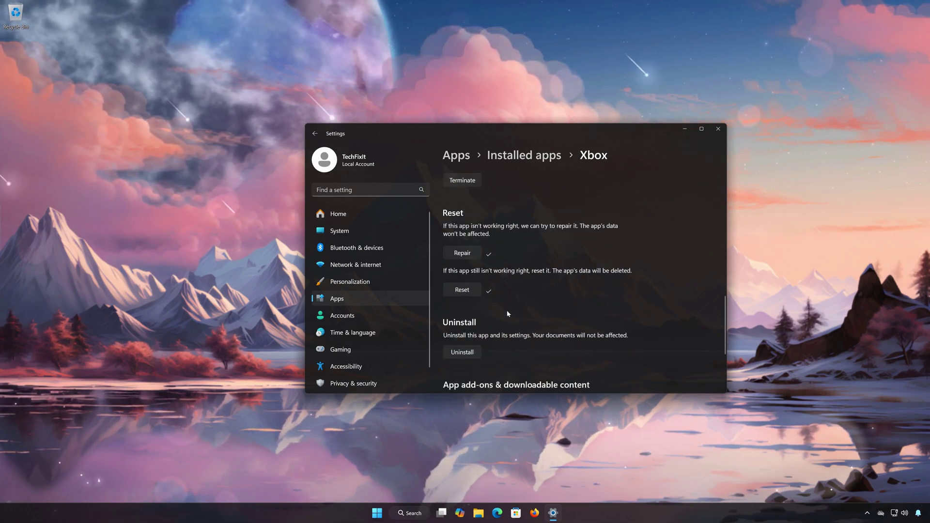
scroll(508, 314, "up", 1)
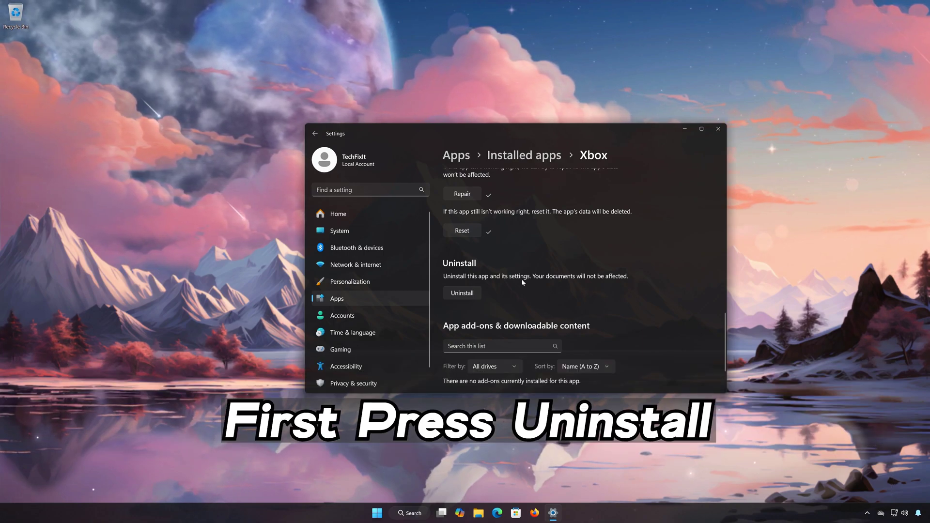
left_click(462, 294)
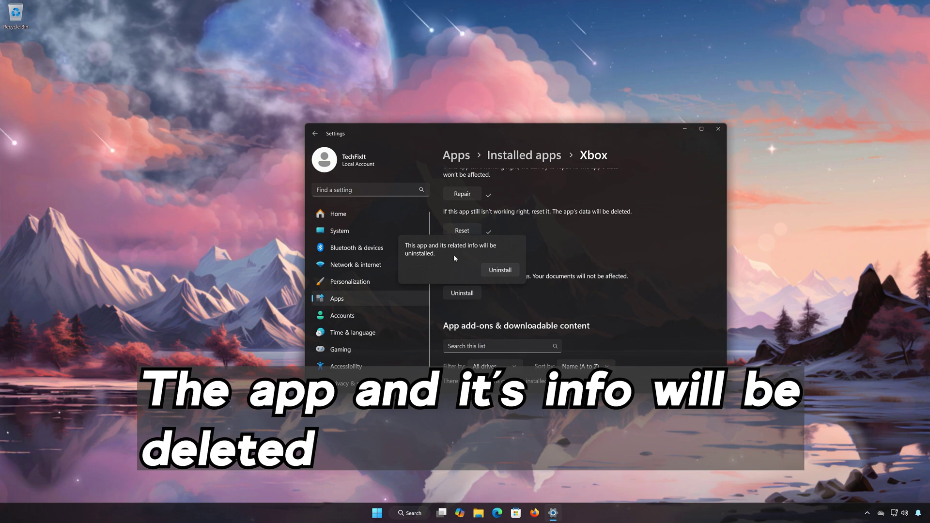
left_click(500, 271)
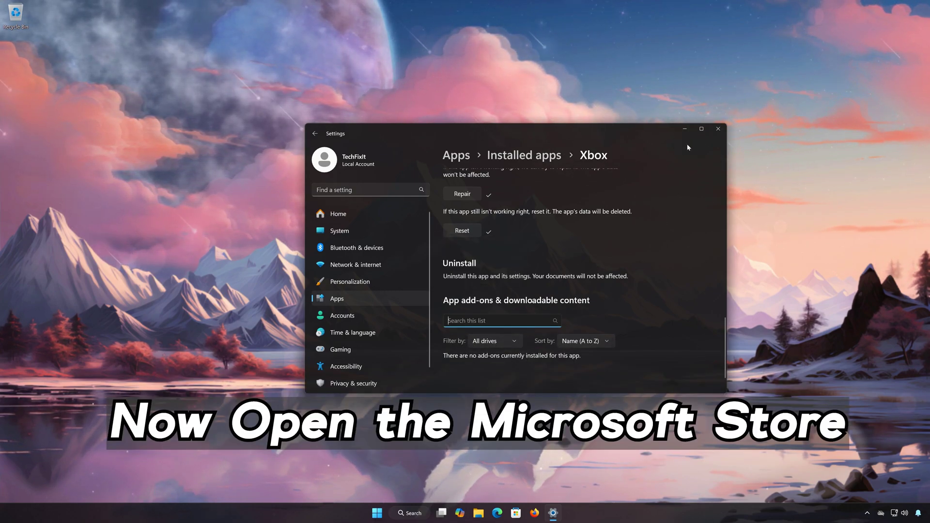
left_click(718, 128)
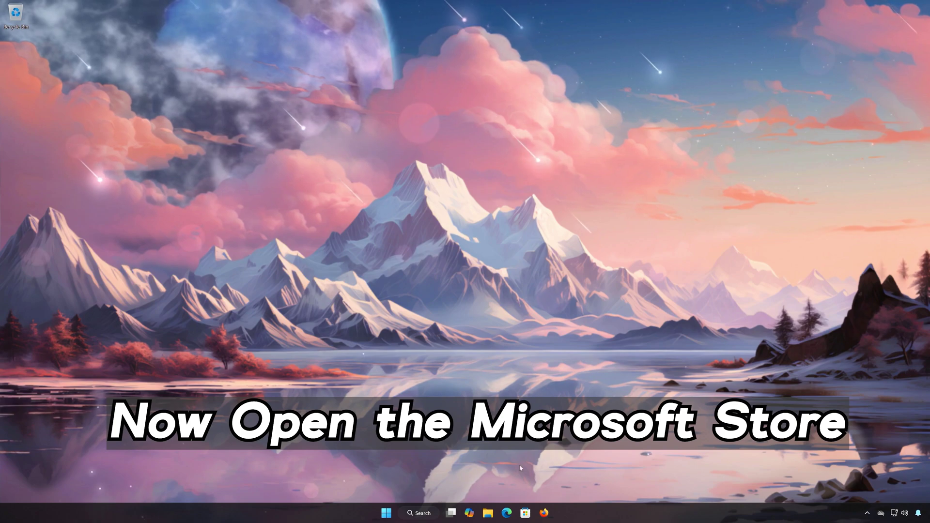
Switch to Microsoft Store, search for "xbox app", and open the page of the Xbox app.
left_click(525, 513)
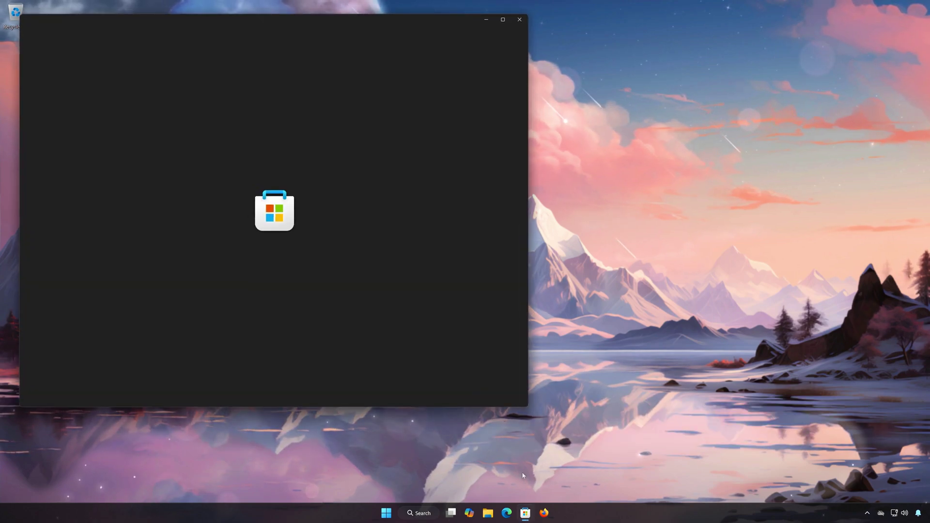
left_click_drag(426, 37, 598, 62)
left_click(337, 60)
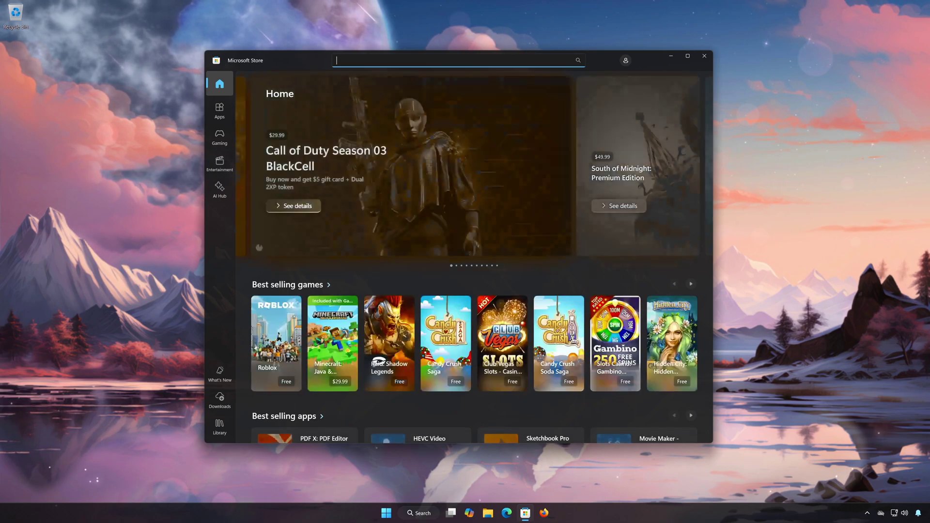
type("xbox a")
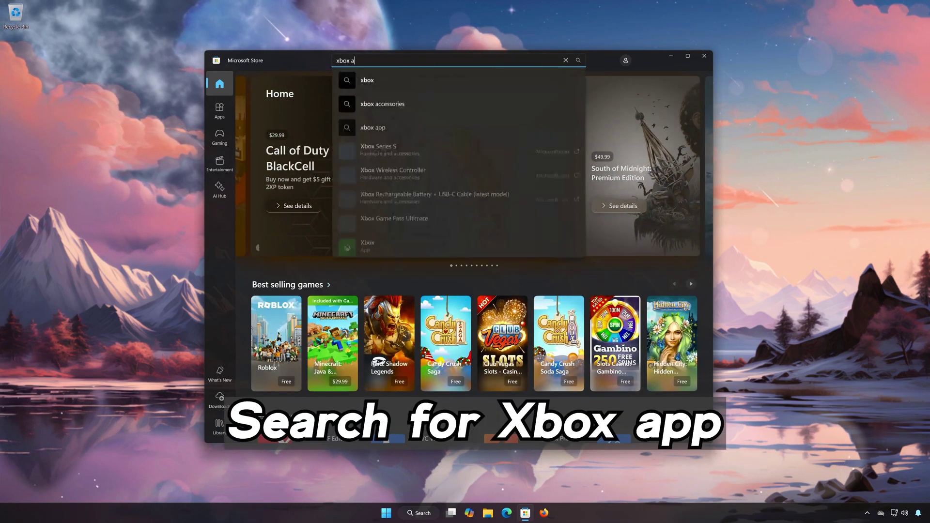
type("pp")
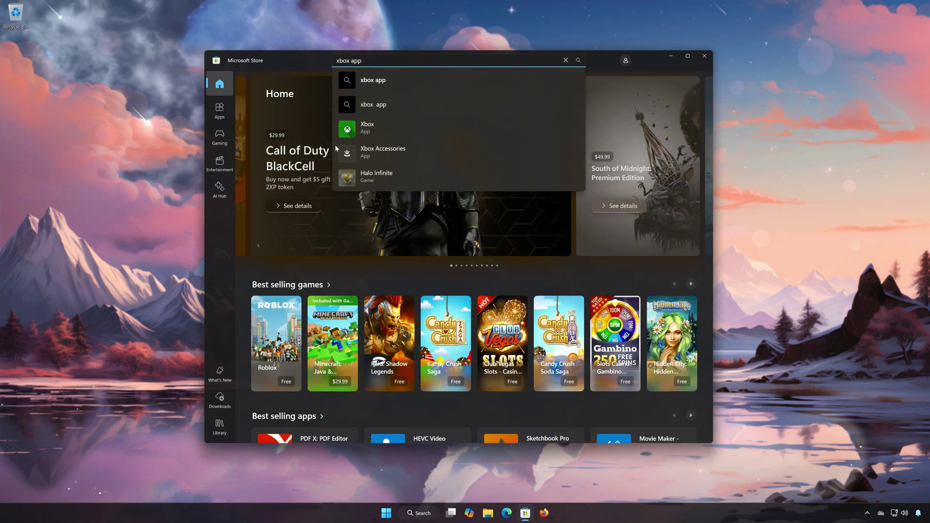
left_click(391, 129)
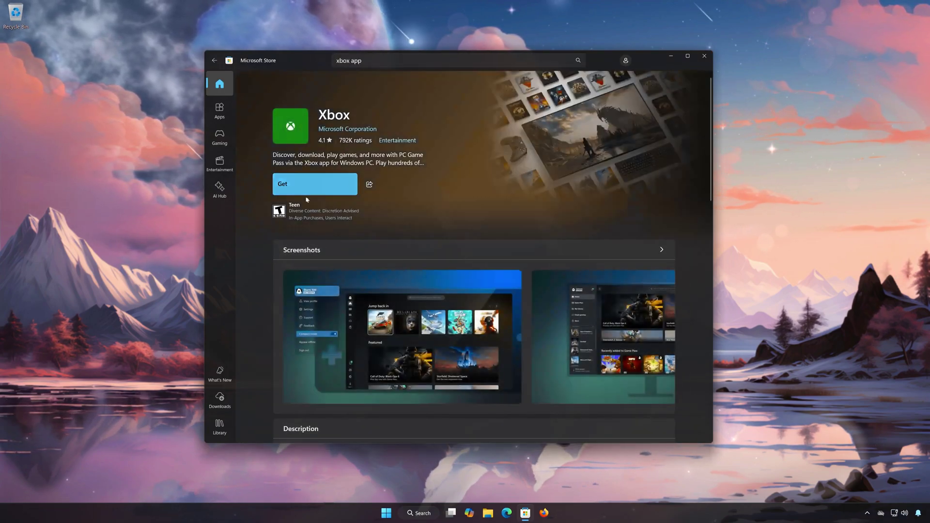
Install the Xbox app and open it to check that its home page loads, closing it when done.
left_click(321, 183)
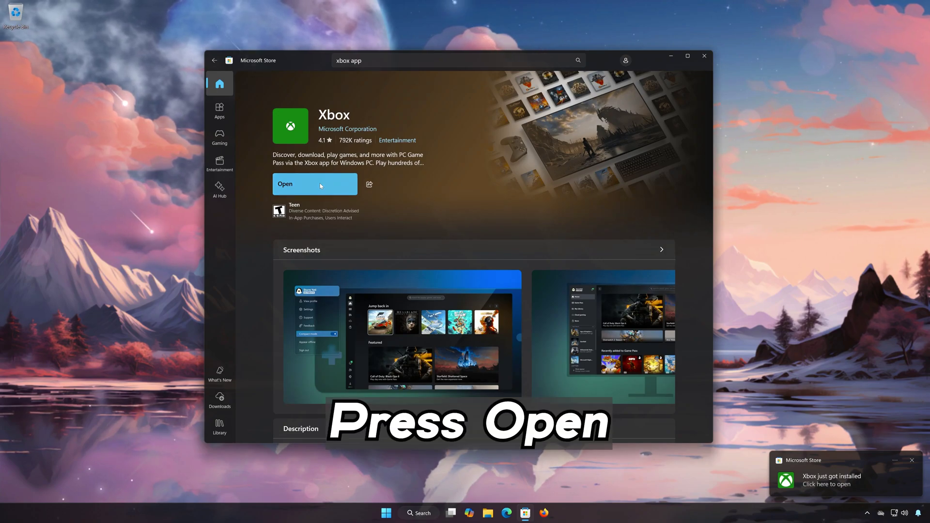
left_click(323, 183)
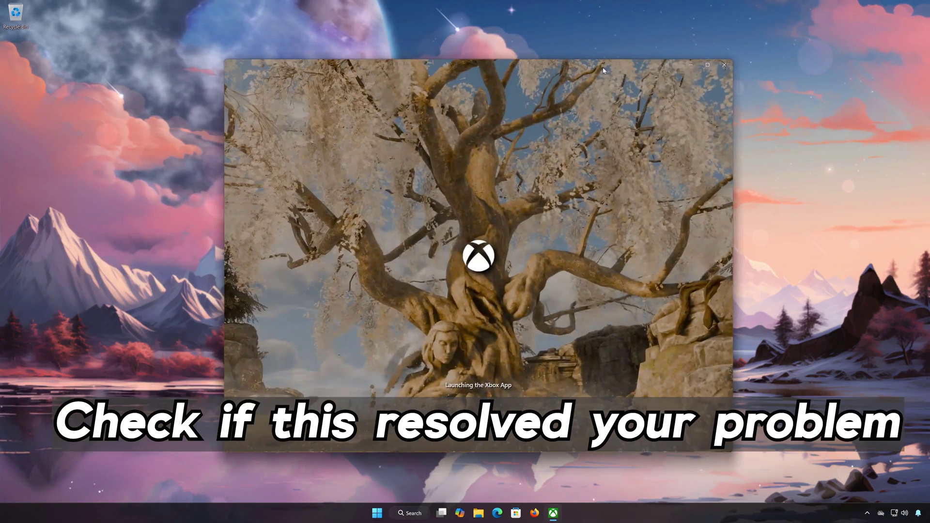
left_click_drag(603, 71, 600, 67)
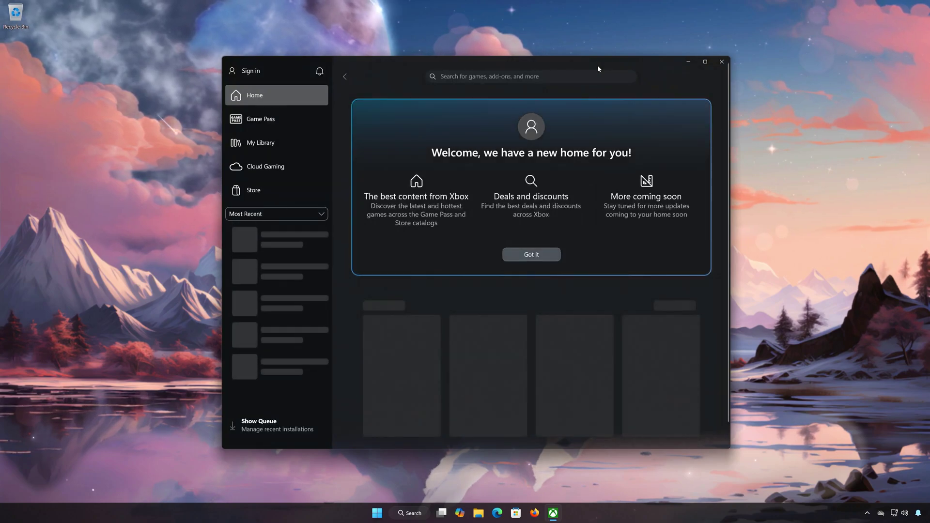
scroll(598, 66, "down", 1)
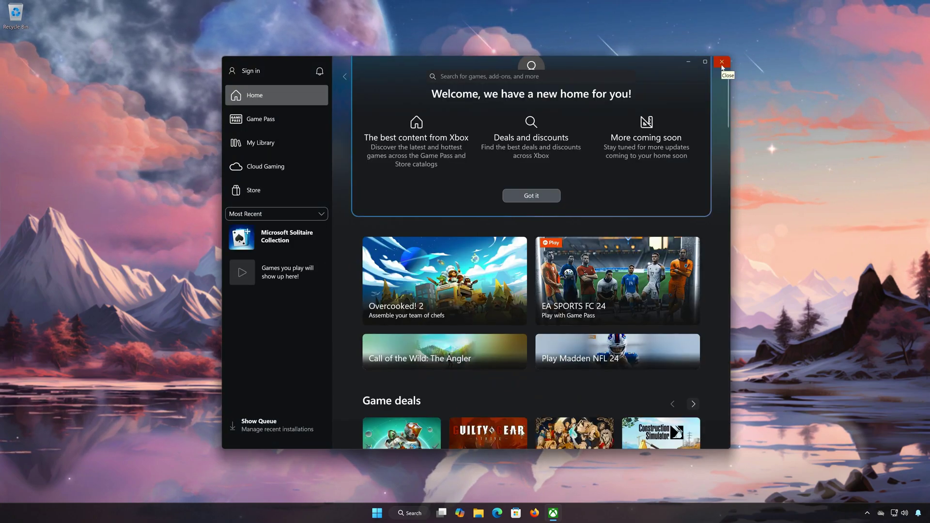
left_click(722, 65)
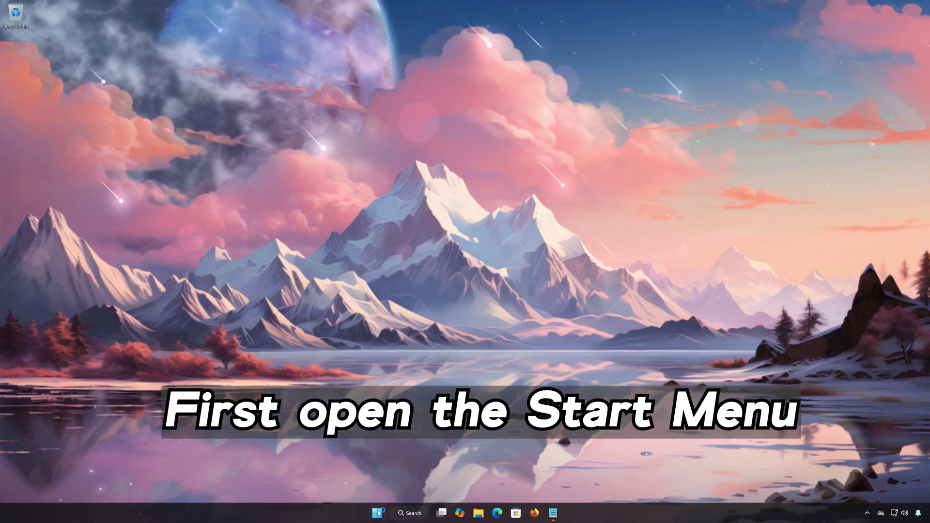
Run Windows PowerShell as administrator, allow it to make changes, and move its window to the middle of the desktop.
left_click(380, 511)
type("powershe")
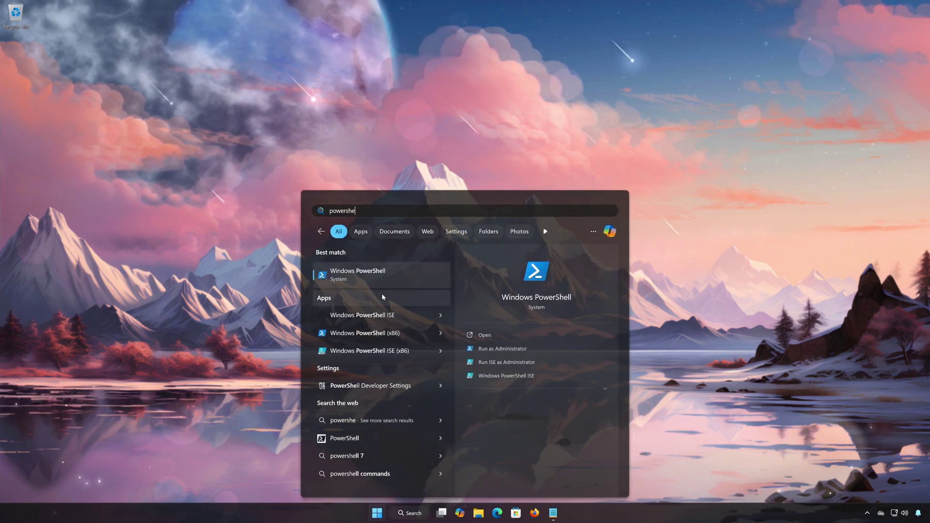
right_click(382, 274)
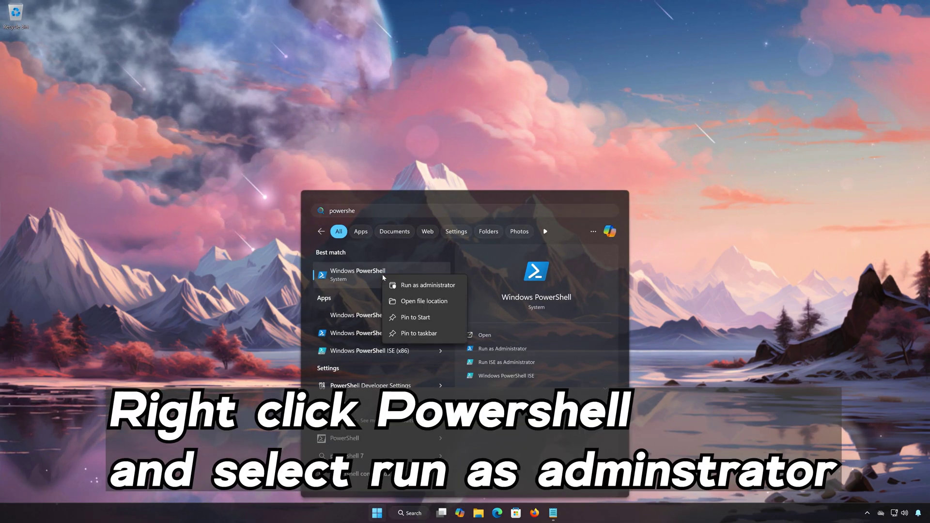
left_click(424, 286)
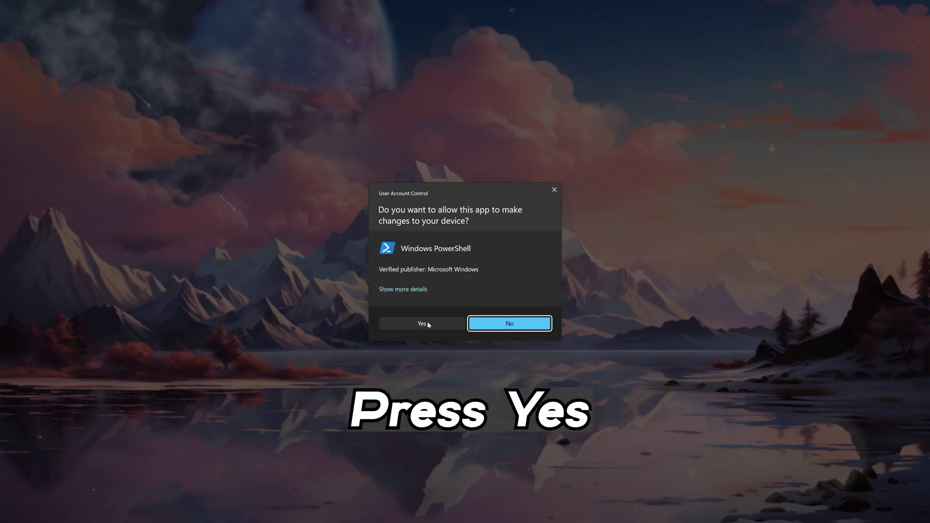
left_click(428, 323)
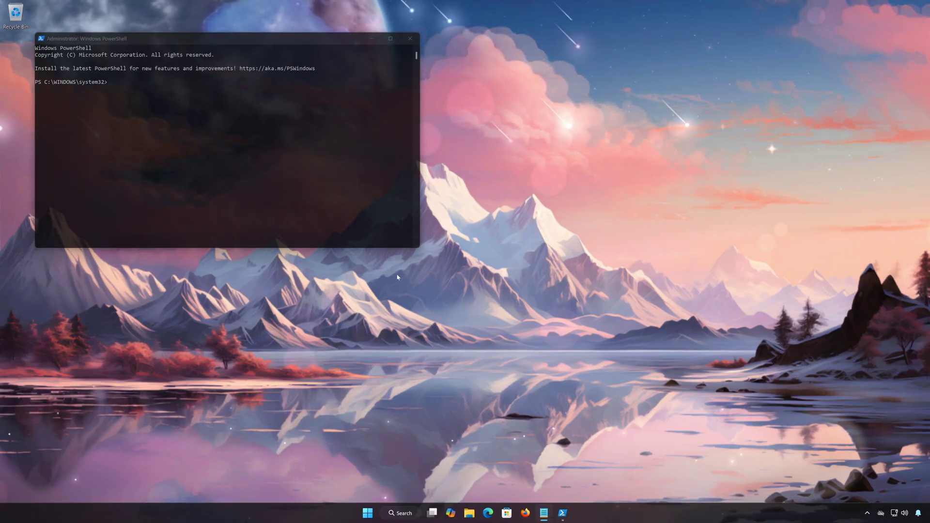
left_click_drag(327, 48, 549, 150)
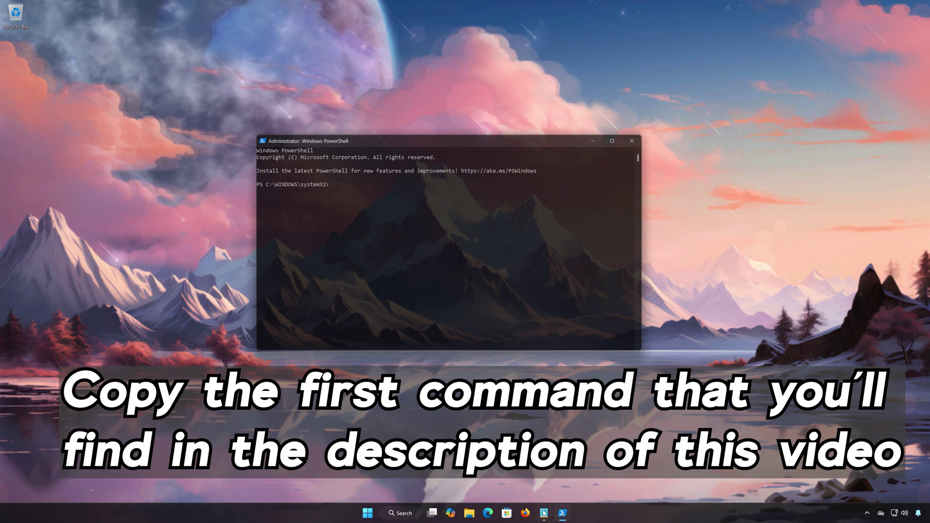
Copy the command "get-appxpackage Microsoft.GamingServices | remove-AppxPackage -allusers" from Notepad and run it in PowerShell.
left_click(544, 513)
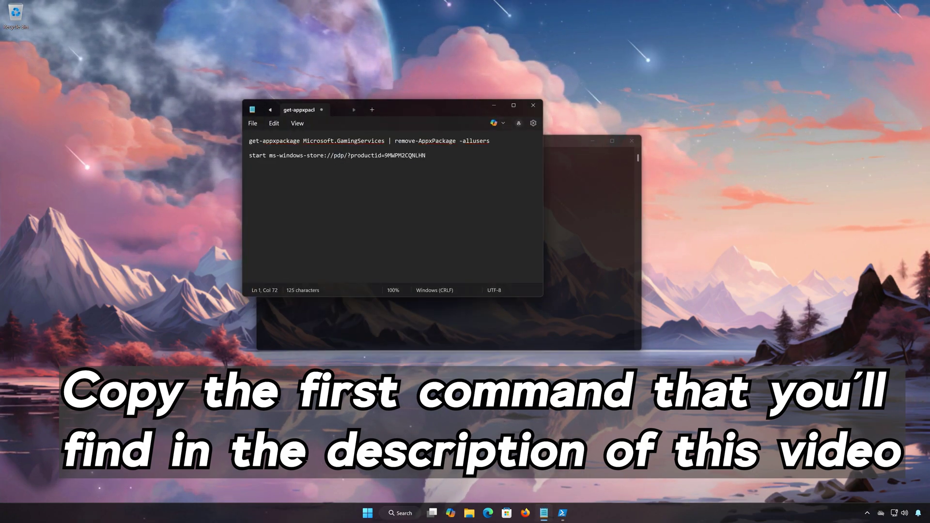
left_click_drag(249, 155, 249, 141)
right_click(262, 144)
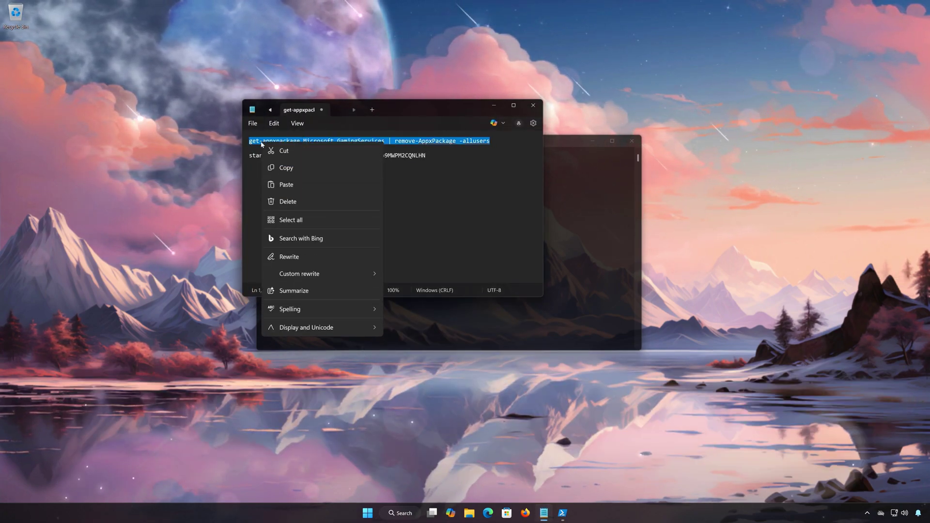
left_click(286, 187)
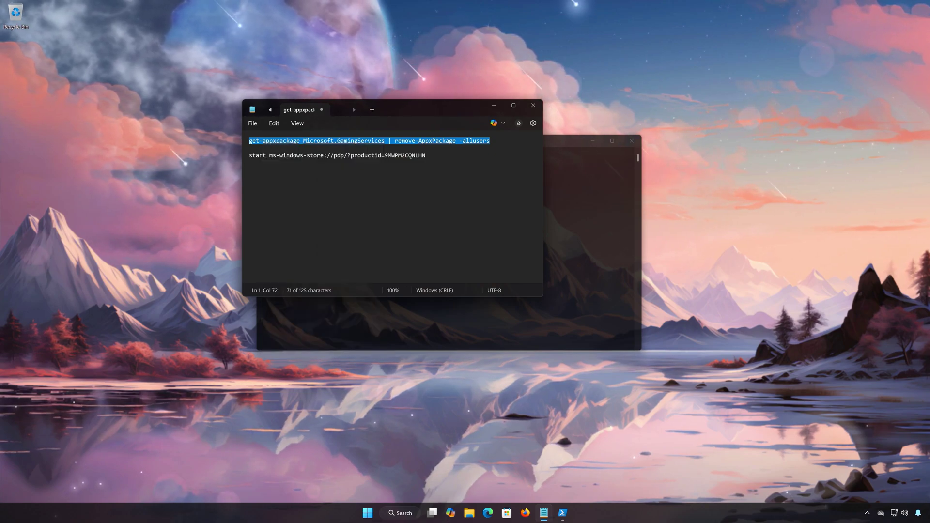
left_click(494, 106)
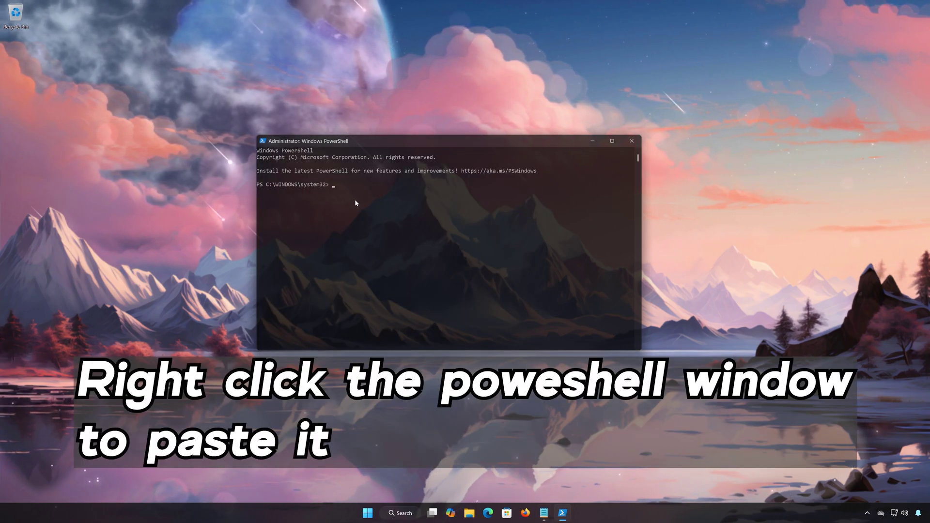
right_click(355, 202)
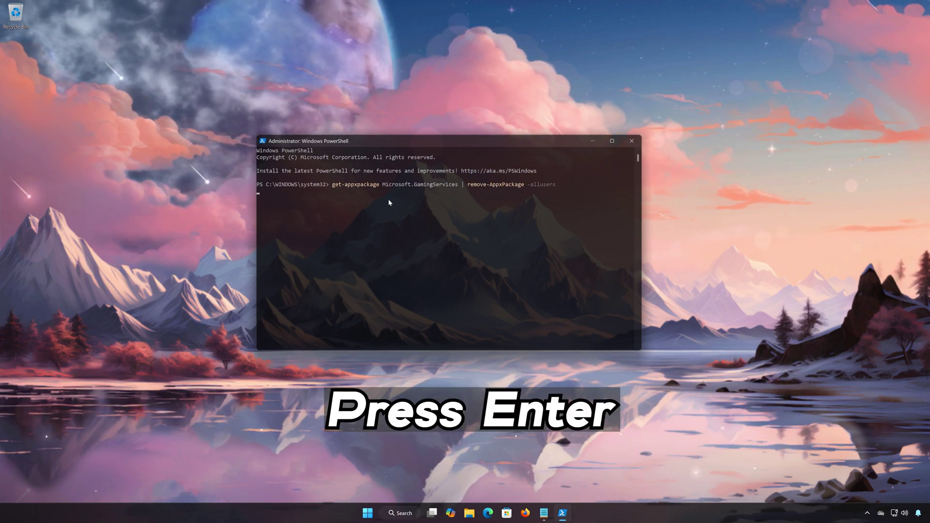
key("Return")
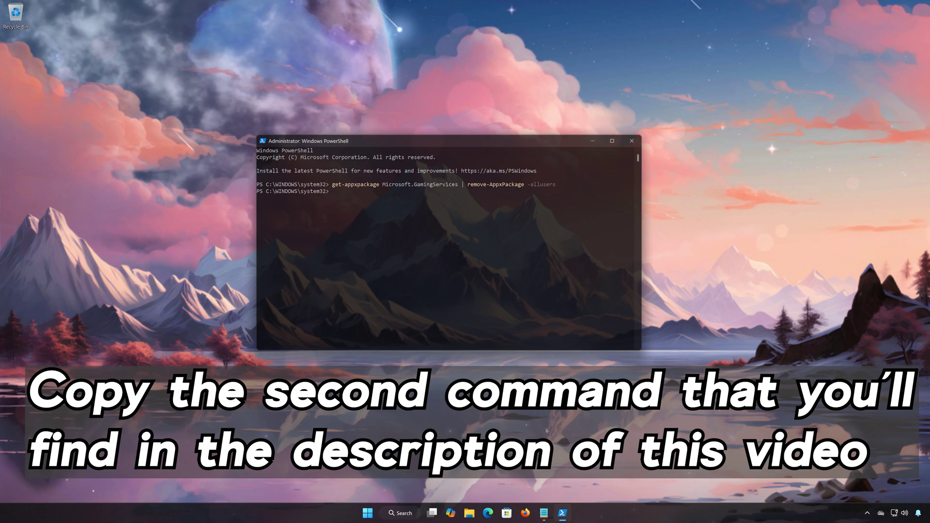
Copy the command "start ms-windows-store://pdp/?productid=9MWPM2CQNLHN" from Notepad and run it in PowerShell.
left_click(544, 514)
left_click_drag(425, 155, 249, 156)
right_click(267, 158)
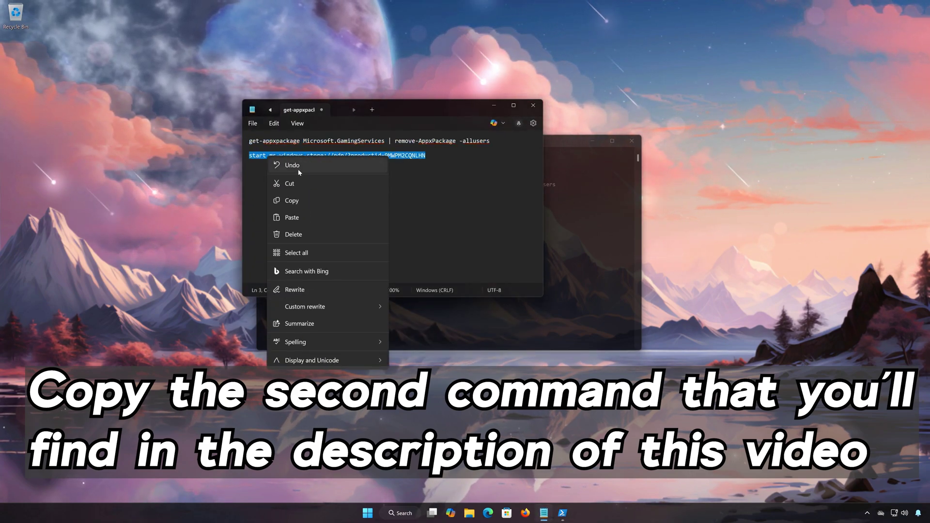
left_click(293, 200)
left_click(494, 105)
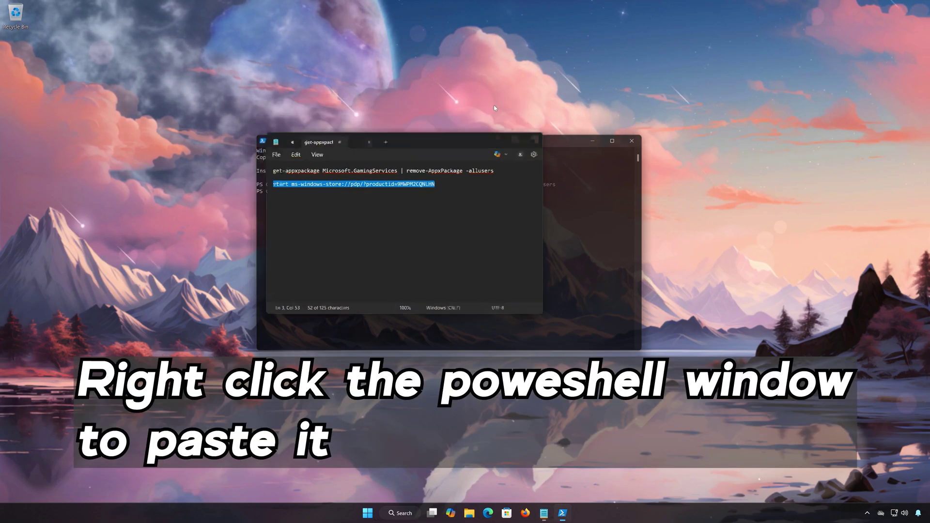
right_click(405, 219)
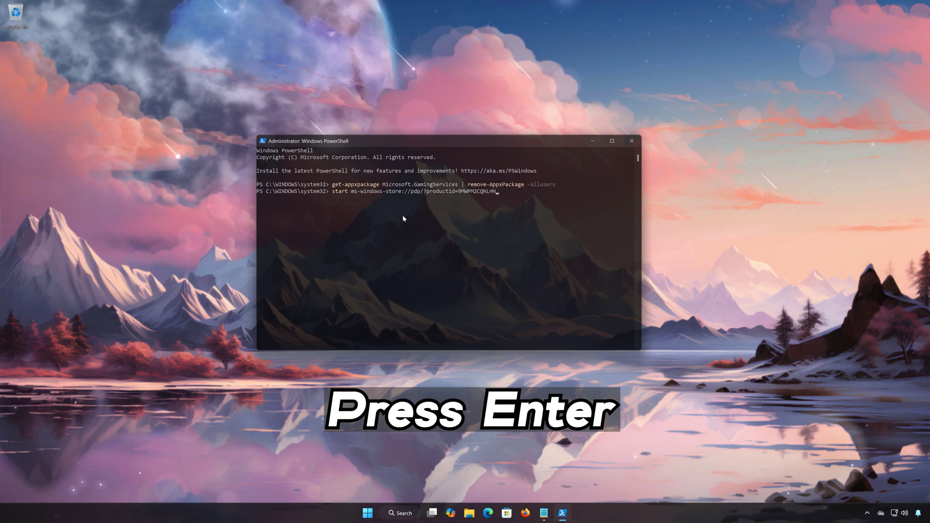
key("Return")
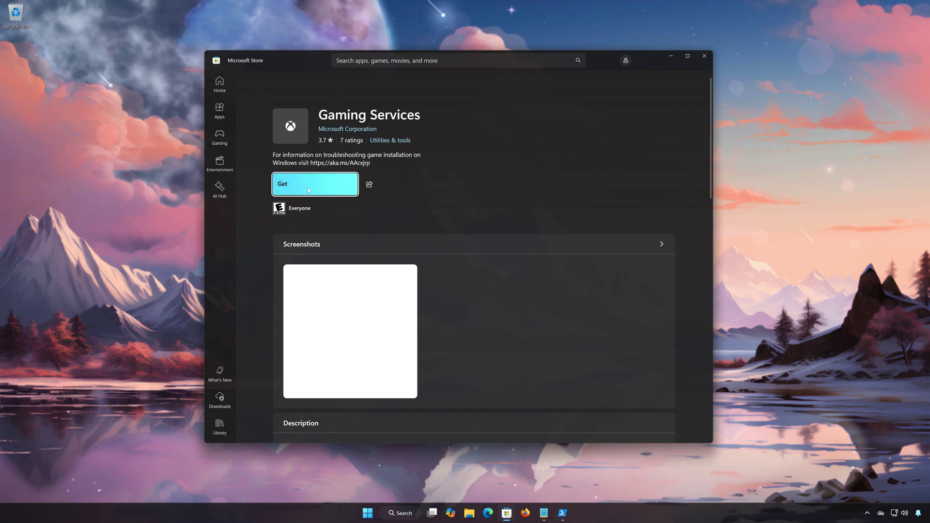
Install Gaming Services from its Microsoft Store page, allow the changes to the device, and close the Store once installed.
left_click(332, 184)
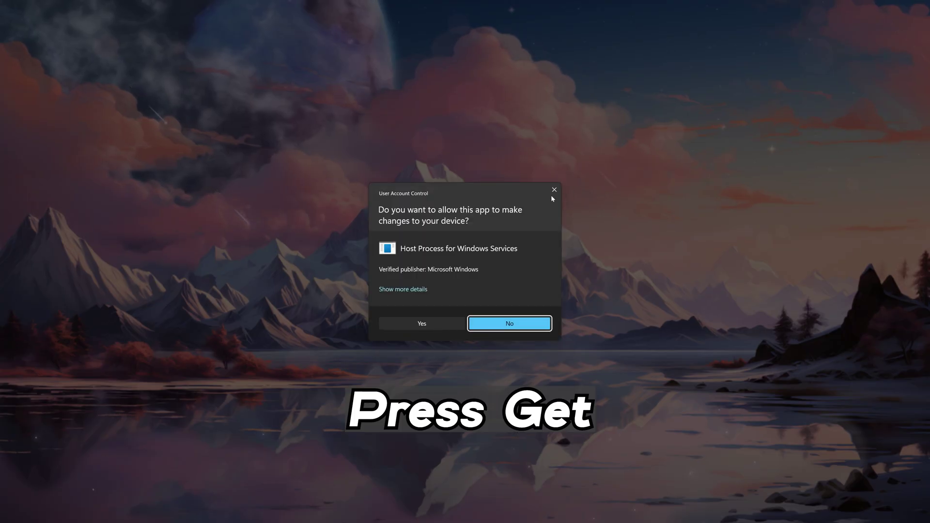
left_click(422, 324)
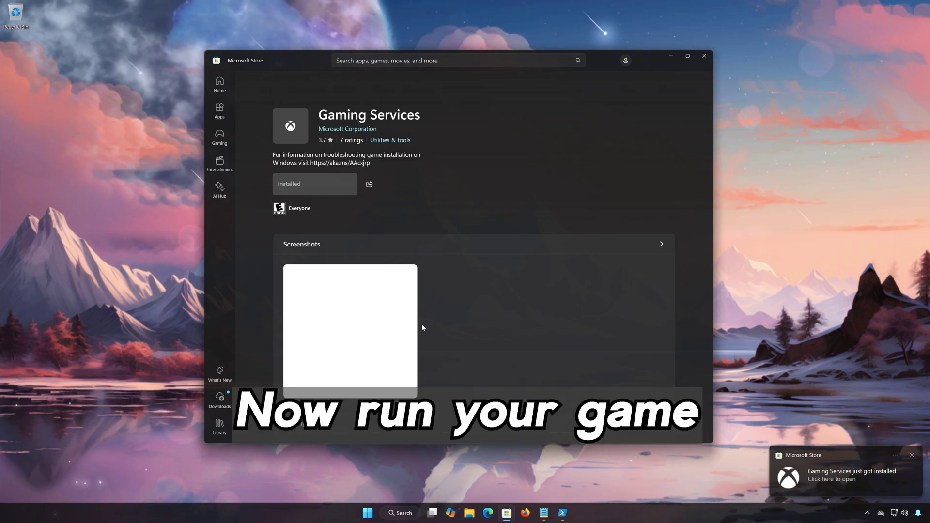
left_click(707, 60)
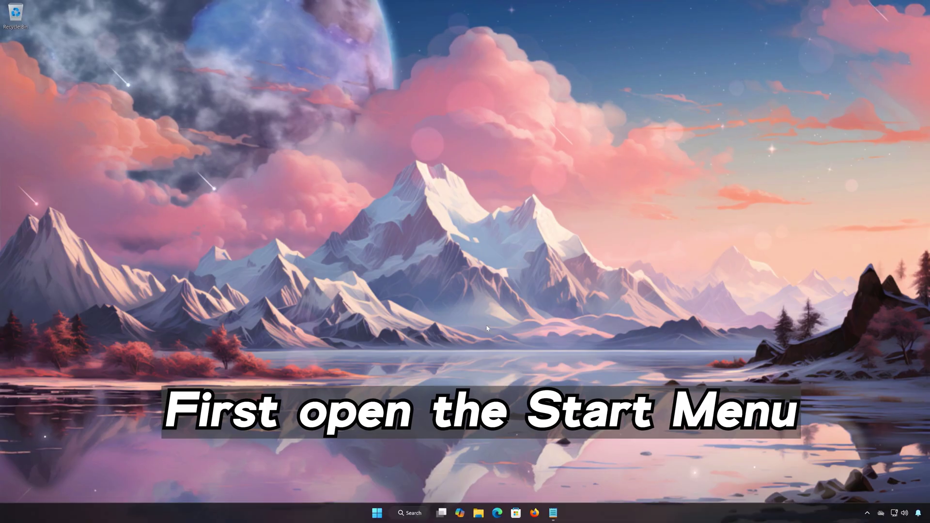
Start a new administrator session of Windows PowerShell, approve the permission request, and center its window on the desktop.
left_click(382, 513)
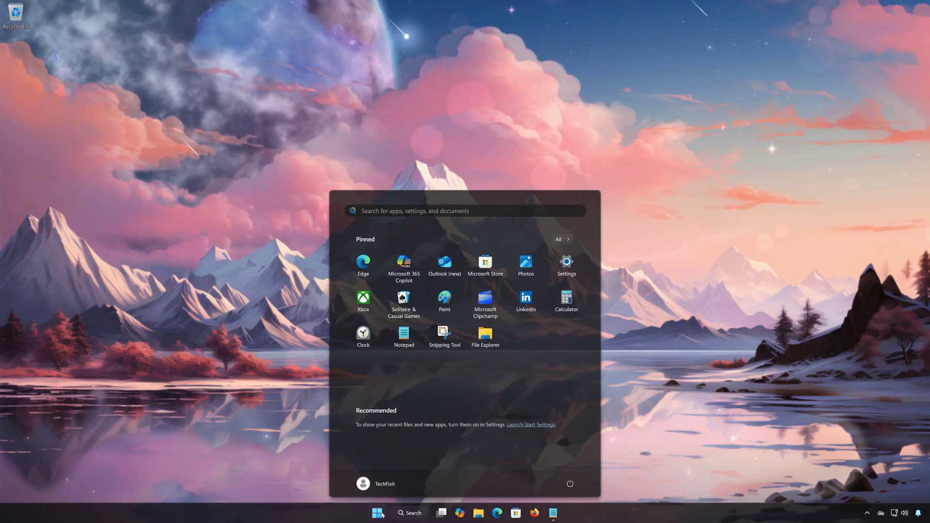
type("powershe")
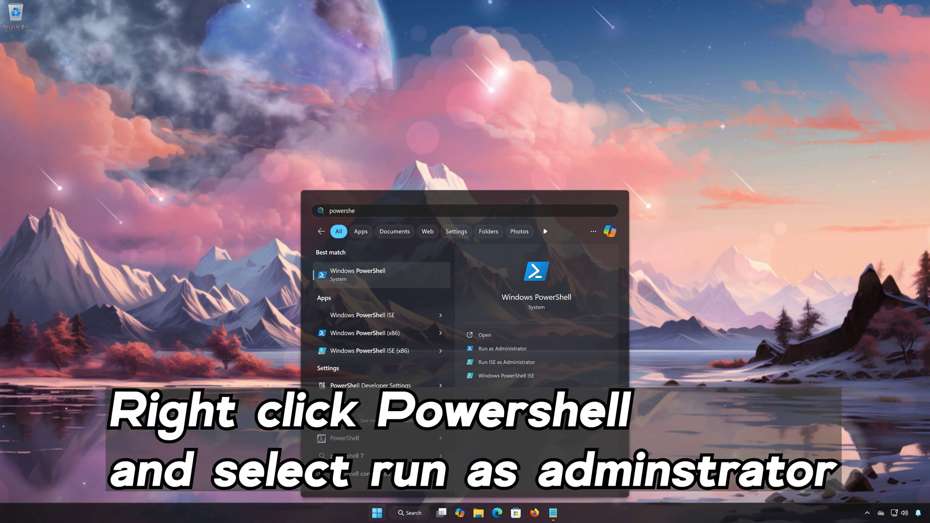
right_click(400, 274)
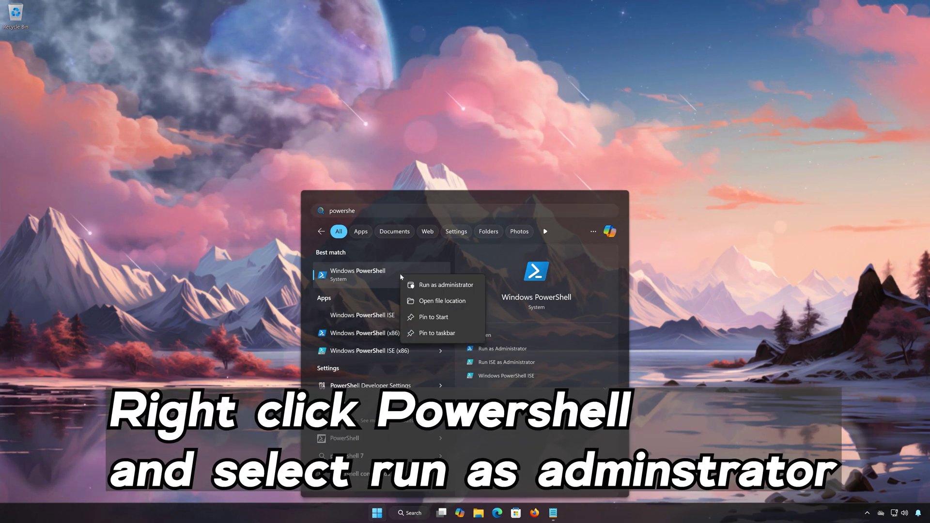
left_click(445, 285)
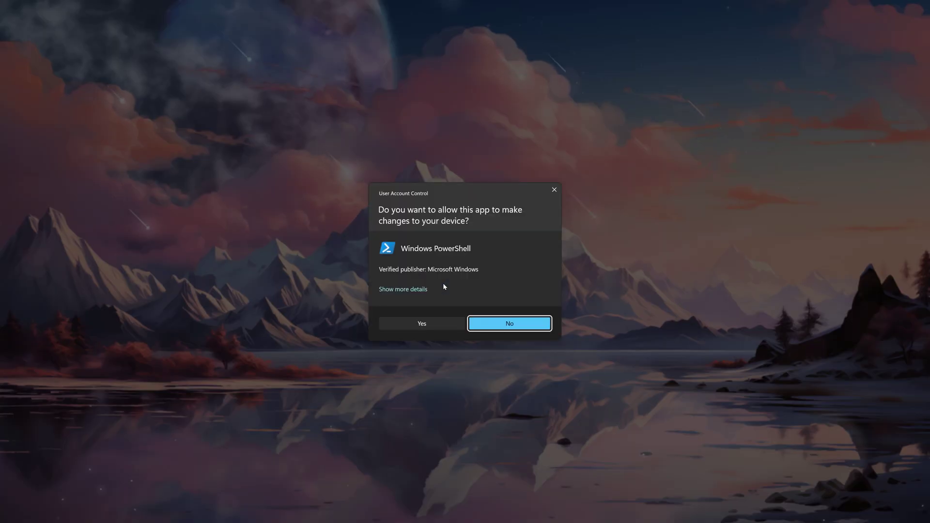
left_click(428, 325)
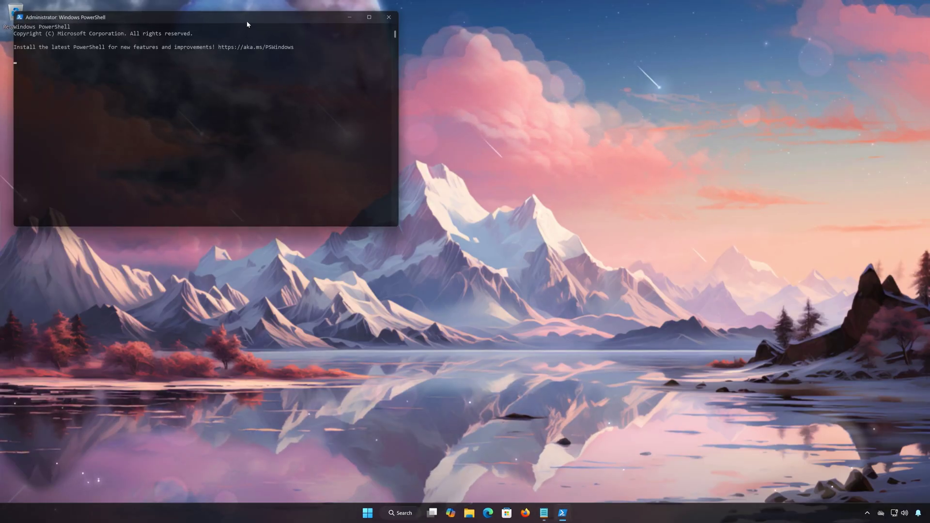
left_click_drag(247, 24, 470, 135)
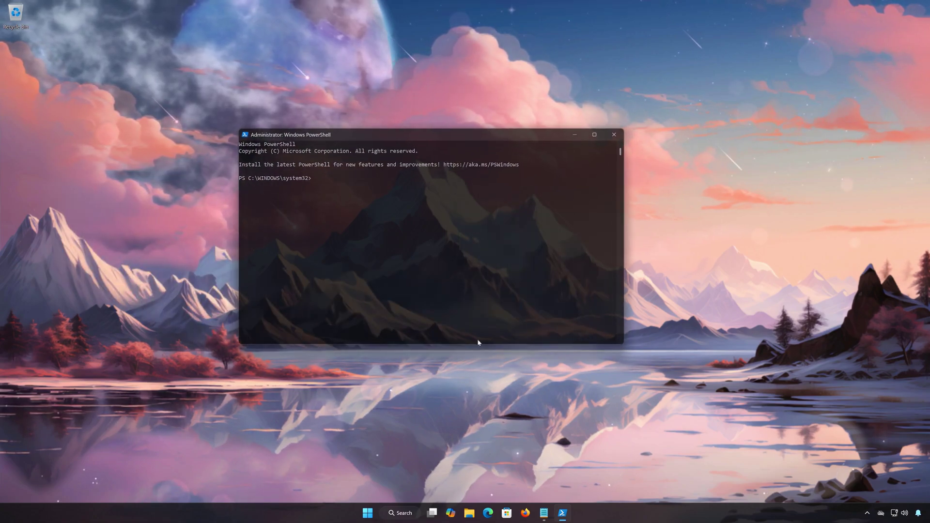
Copy the Script 1 command "Get-AppXPackage *WindowsStore* -AllUsers | Foreach {Add-AppxPackage -DisableDevelopmentMode -Register "$($_.InstallLocation)\AppXManifest.xml"}" from Notepad and run it in PowerShell.
left_click(544, 510)
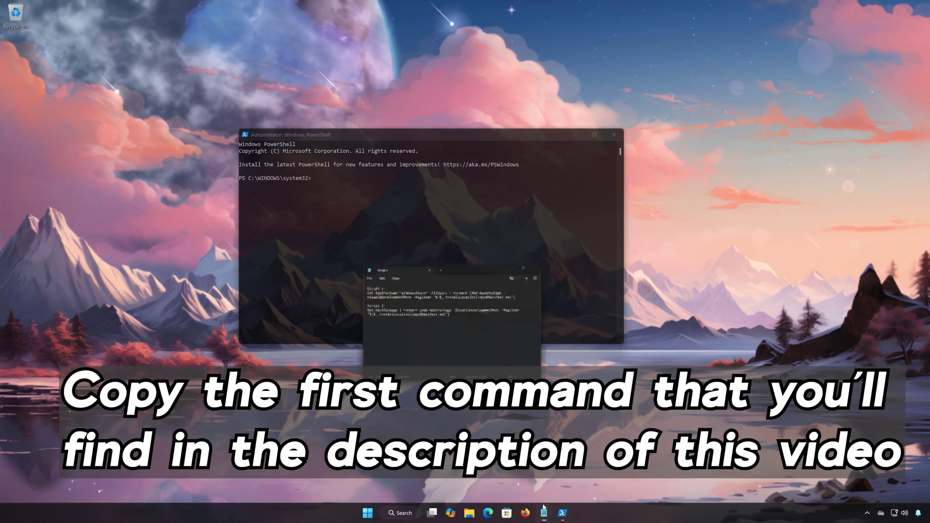
left_click_drag(500, 155, 323, 148)
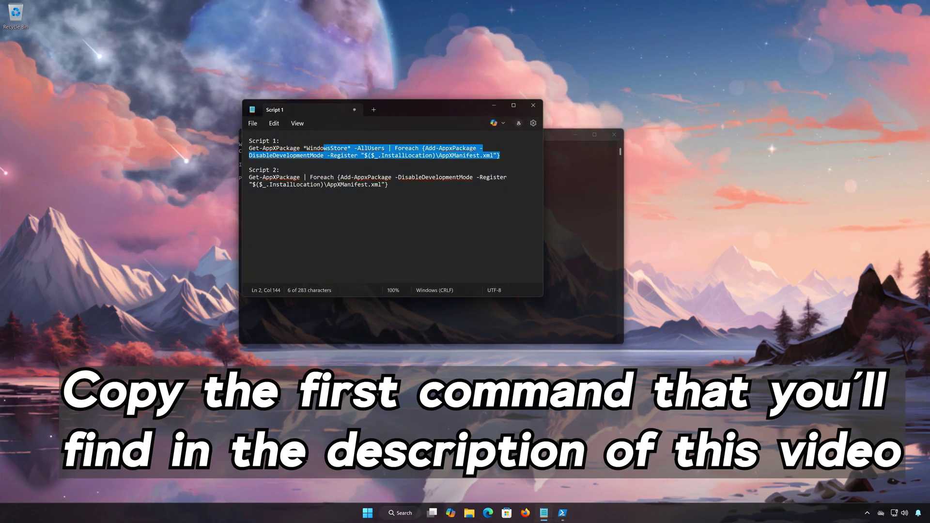
right_click(259, 152)
left_click(276, 194)
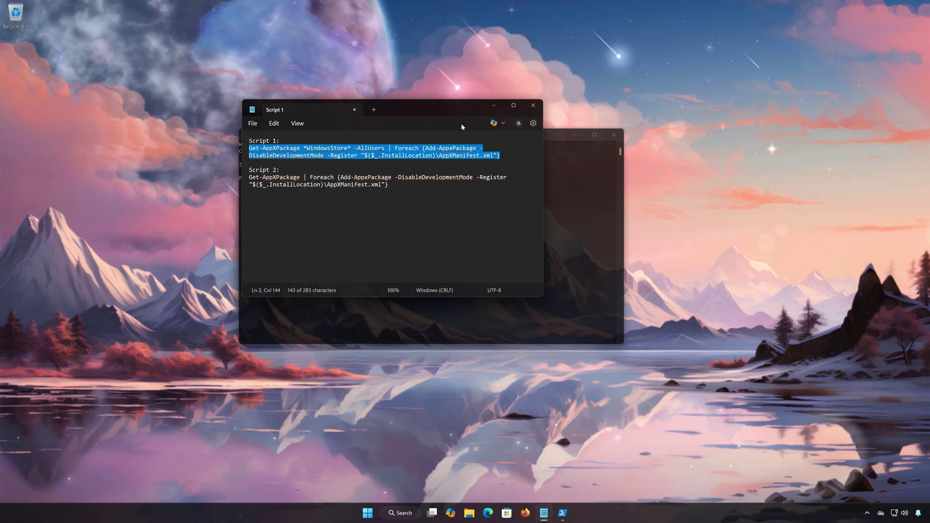
left_click(493, 105)
right_click(446, 136)
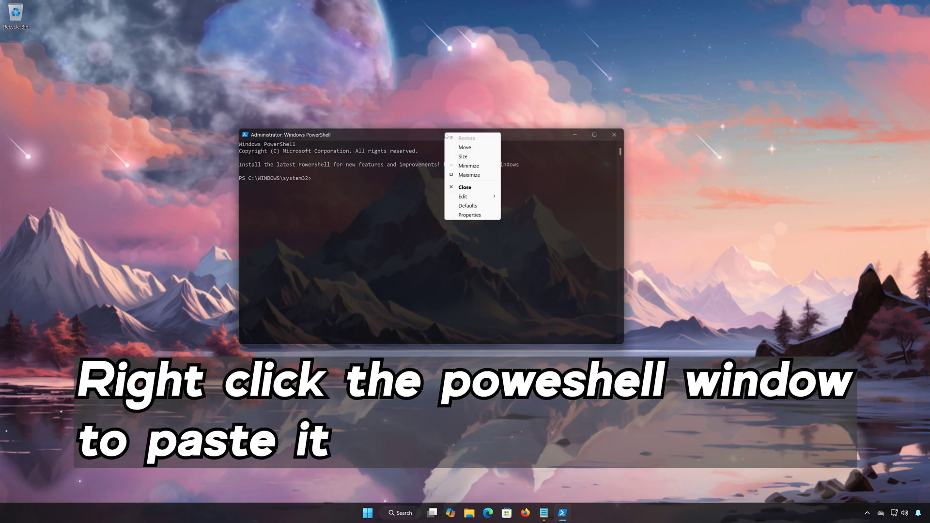
mouse_move(466, 197)
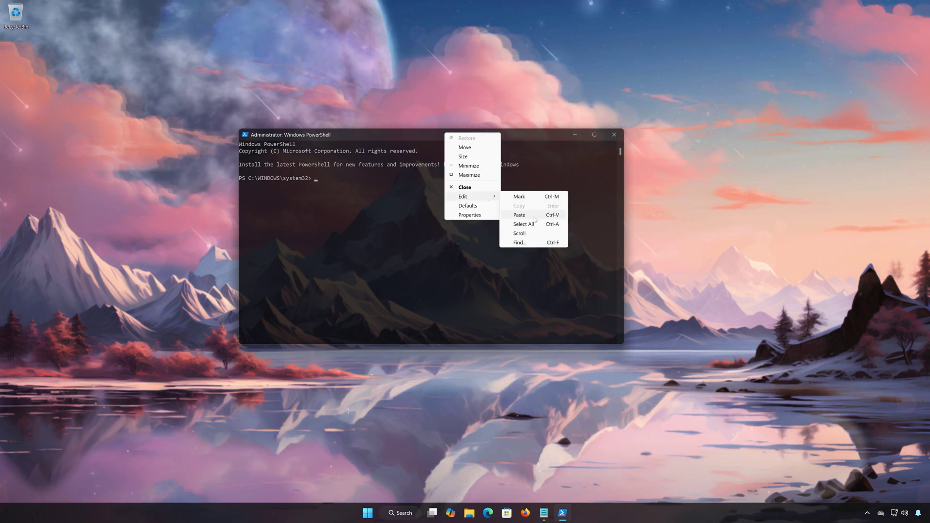
left_click(519, 215)
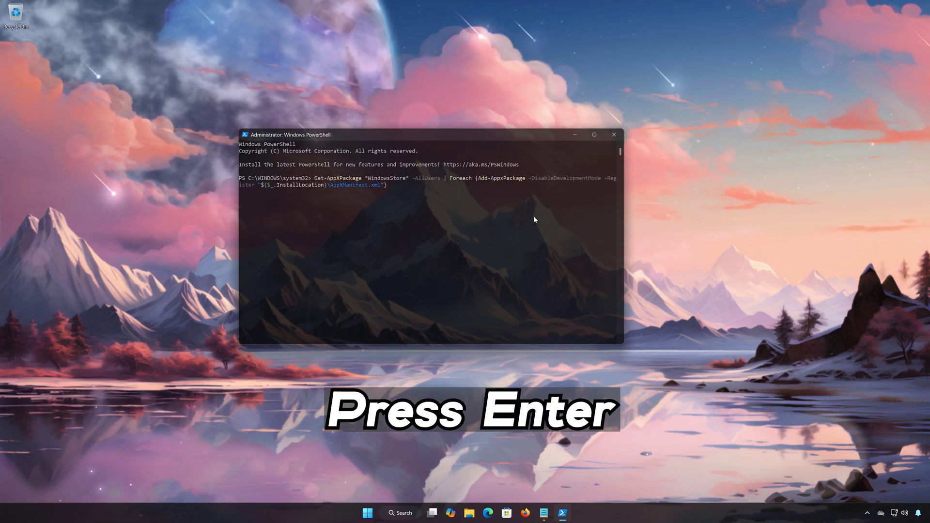
key("Return")
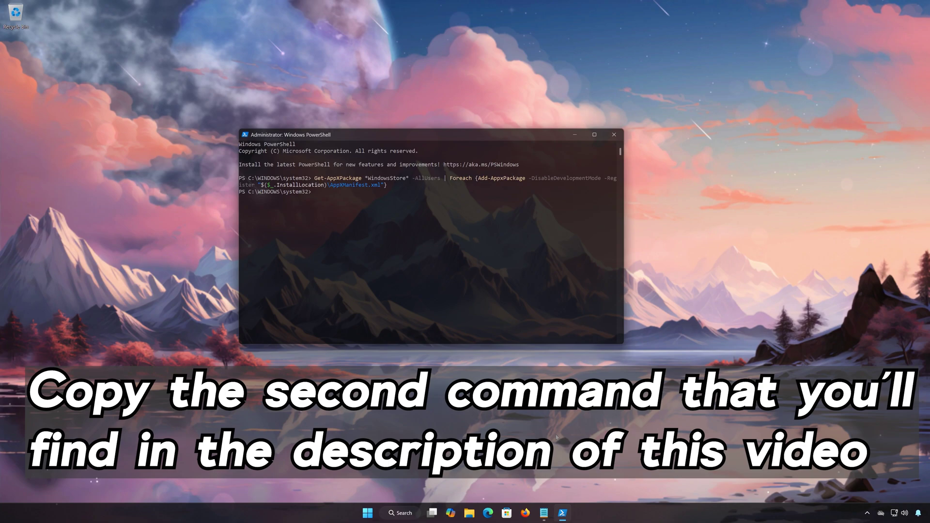
Copy the Script 2 command "Get-AppXPackage | Foreach {Add-AppxPackage -DisableDevelopmentMode -Register "$($_.InstallLocation)\AppXManifest.xml"}" from Notepad and run it in PowerShell.
key("alt+Tab")
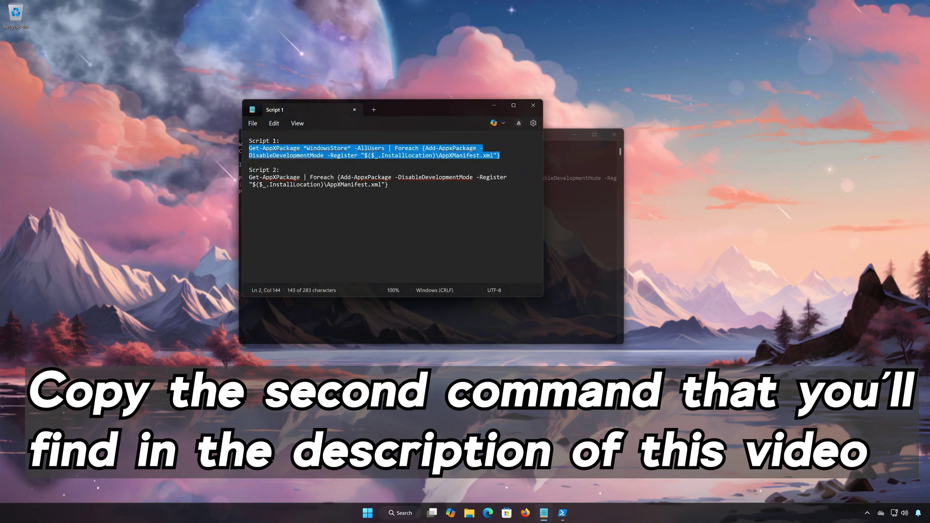
left_click_drag(388, 185, 249, 177)
right_click(264, 179)
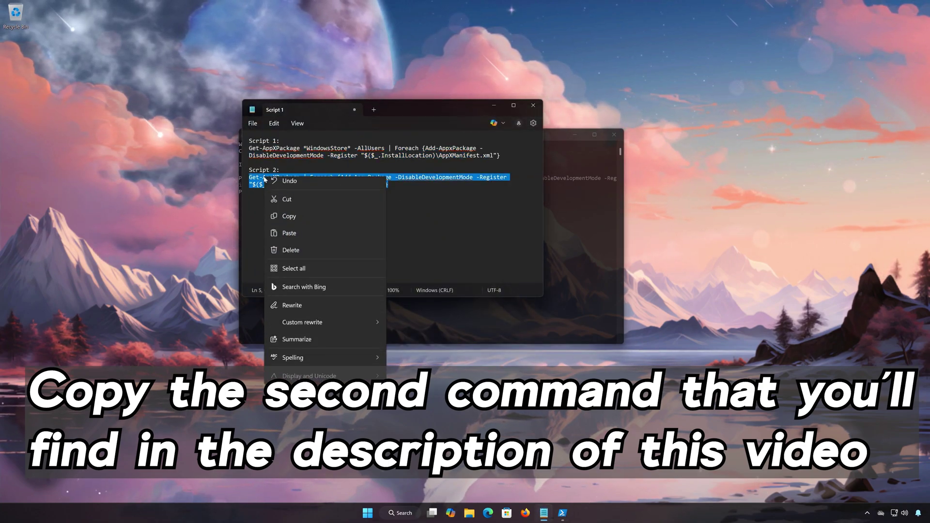
left_click(288, 222)
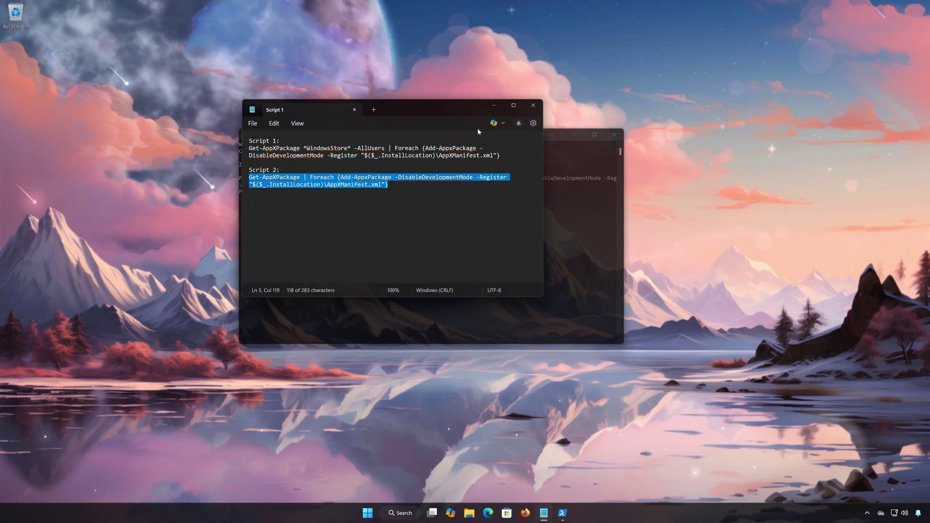
left_click(495, 105)
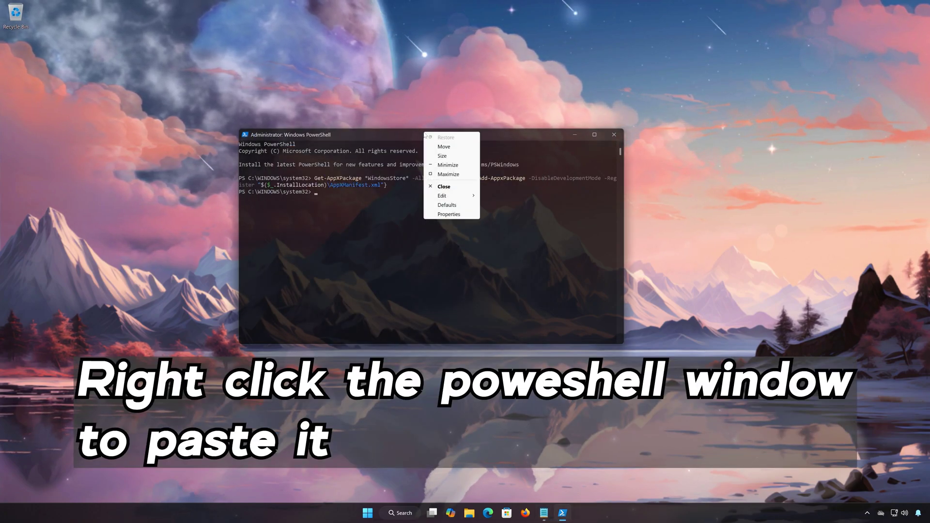
mouse_move(445, 199)
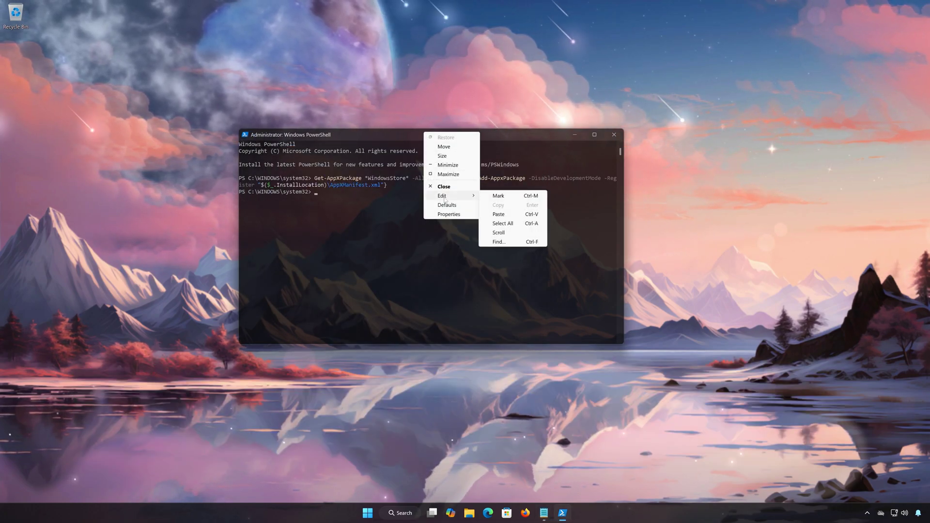
left_click(499, 214)
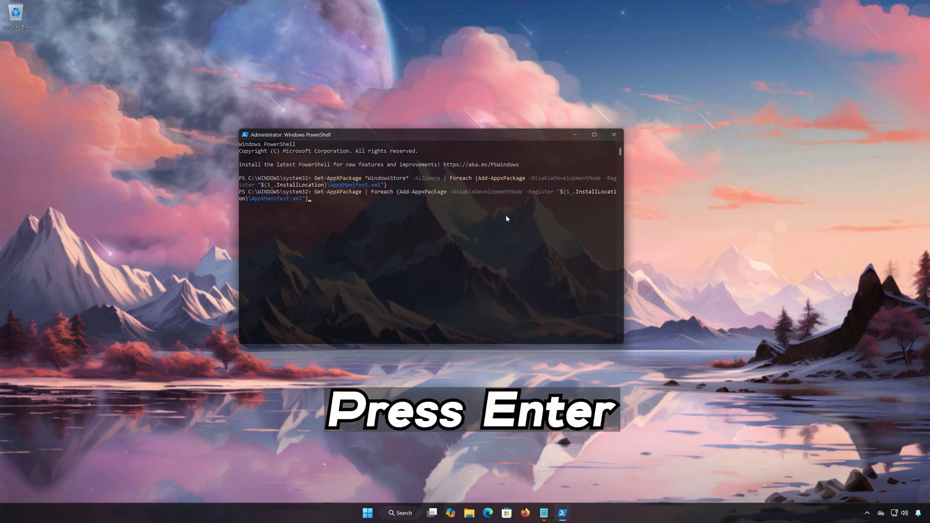
key("Return")
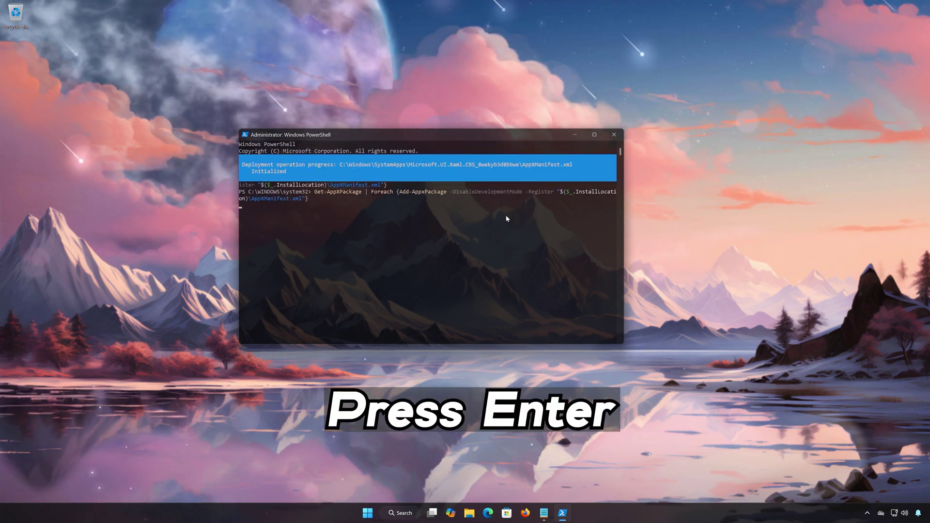